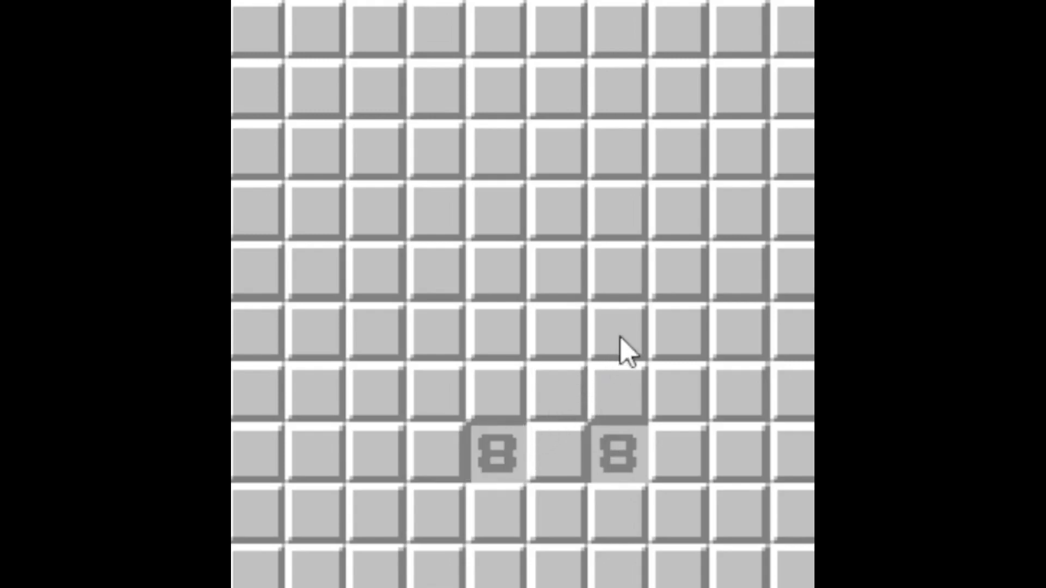
Step: Reveal the nine hidden 8 cells forming a 3×3 block on the 10×10 board
{"action": "left_click", "coordinate": [621, 339]}
{"action": "left_click", "coordinate": [504, 351]}
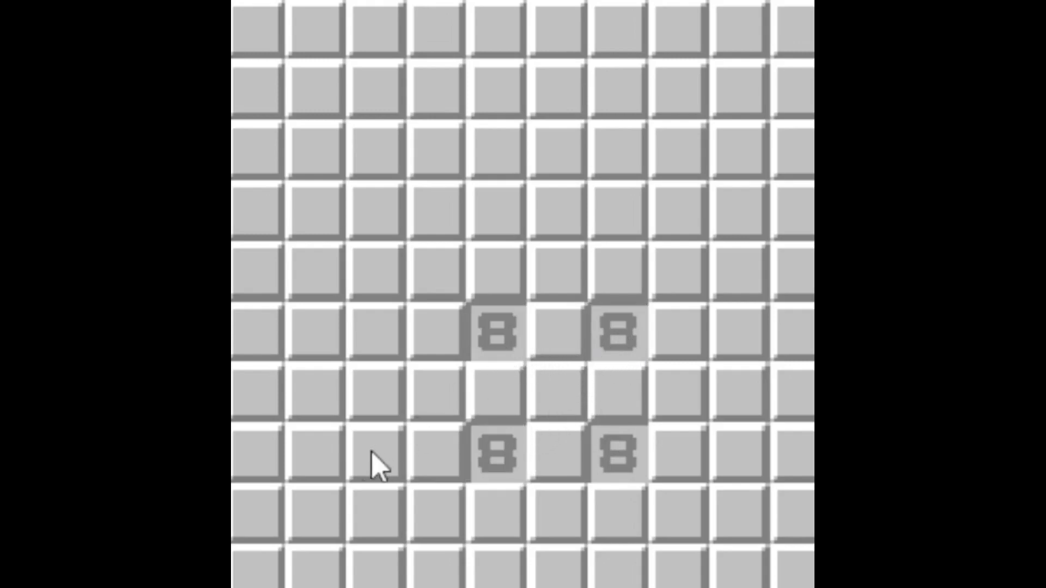
{"action": "left_click", "coordinate": [371, 452]}
{"action": "left_click", "coordinate": [376, 333]}
{"action": "left_click", "coordinate": [391, 233]}
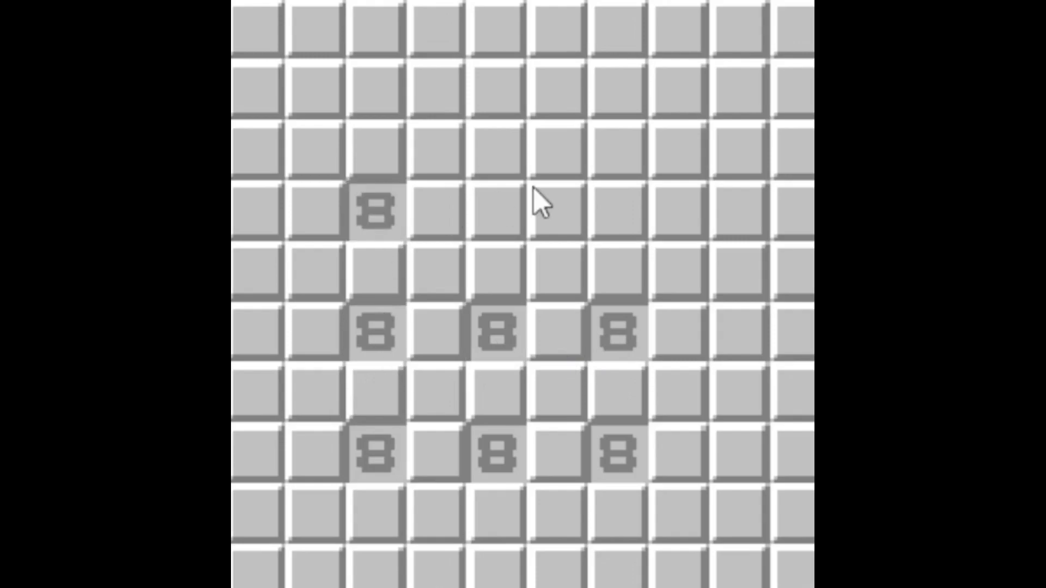
{"action": "left_click", "coordinate": [524, 191]}
{"action": "left_click", "coordinate": [625, 203]}
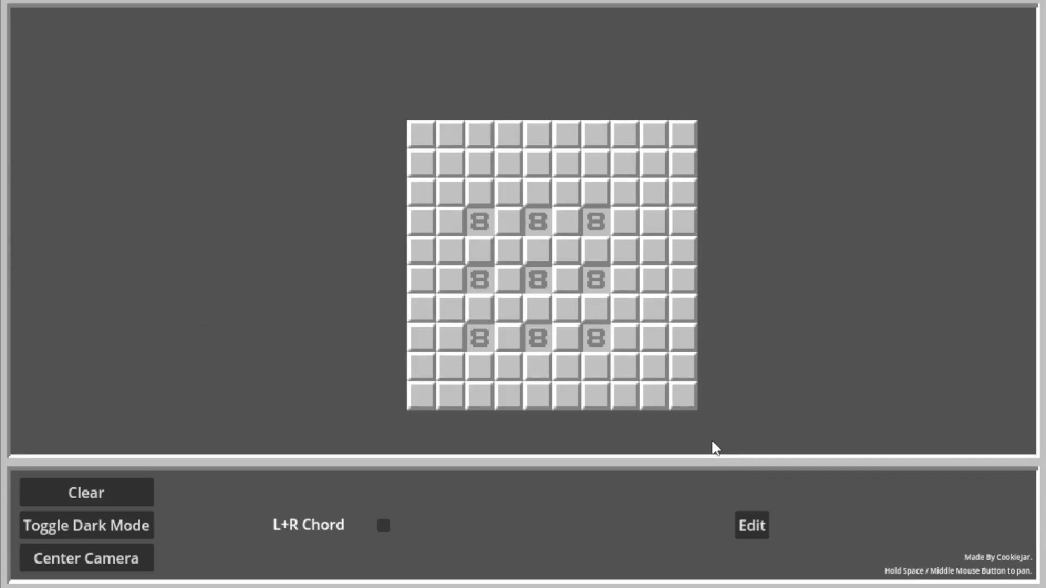
Step: Return the board to edit mode, showing a fresh six-mine layout
{"action": "left_click", "coordinate": [749, 523]}
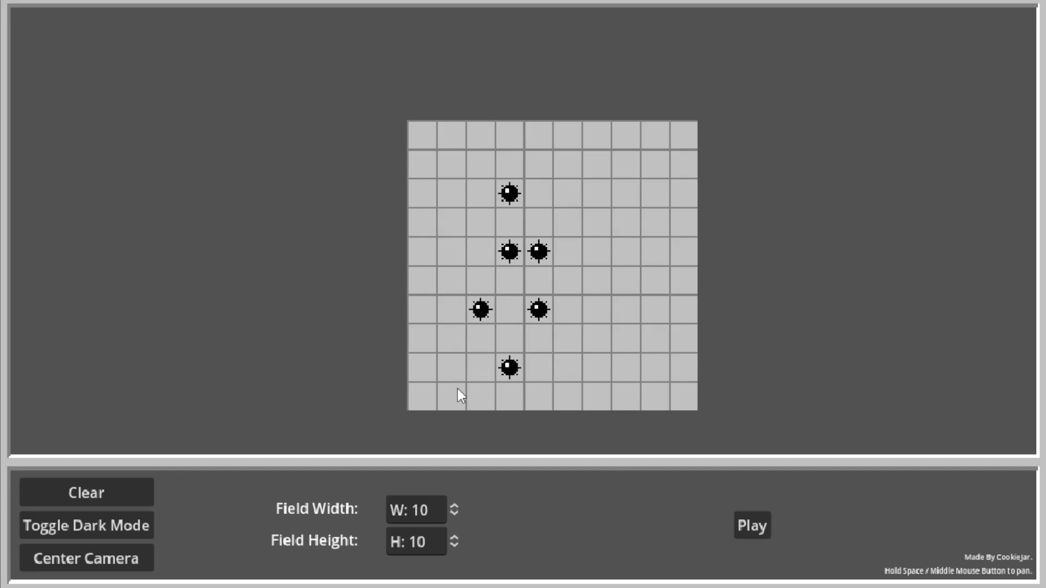
Step: Remove the four remaining mines from the board
{"action": "left_click", "coordinate": [507, 369]}
{"action": "left_click", "coordinate": [481, 309]}
{"action": "left_click", "coordinate": [510, 251]}
{"action": "left_click", "coordinate": [539, 251]}
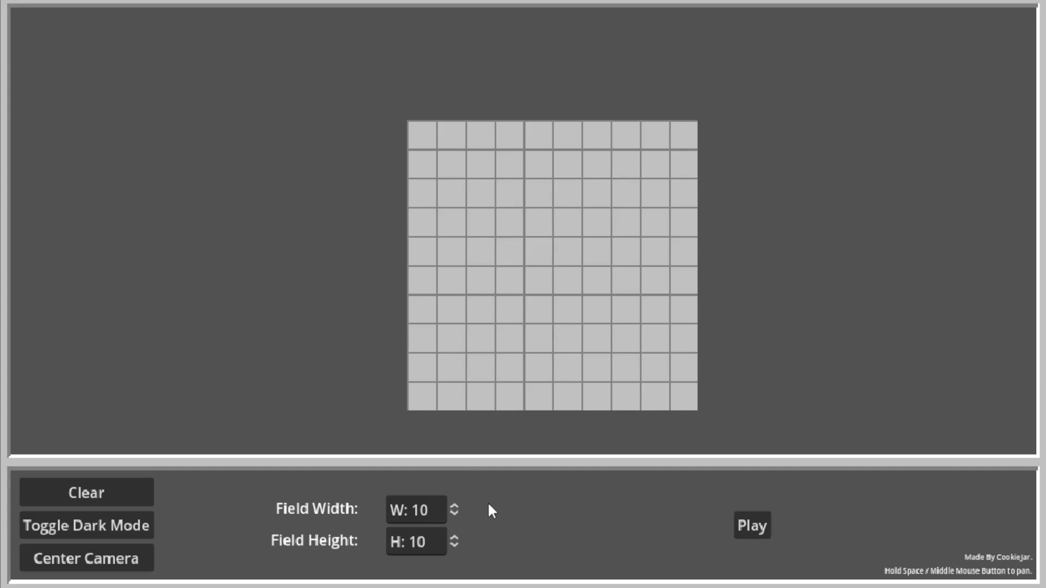
Step: Resize the field to 8 wide by 8 high and recentre it in view
{"action": "left_click", "coordinate": [453, 504]}
{"action": "left_click", "coordinate": [454, 503]}
{"action": "left_click", "coordinate": [453, 518]}
{"action": "left_click", "coordinate": [453, 518]}
{"action": "left_click", "coordinate": [453, 518]}
{"action": "left_click", "coordinate": [454, 518]}
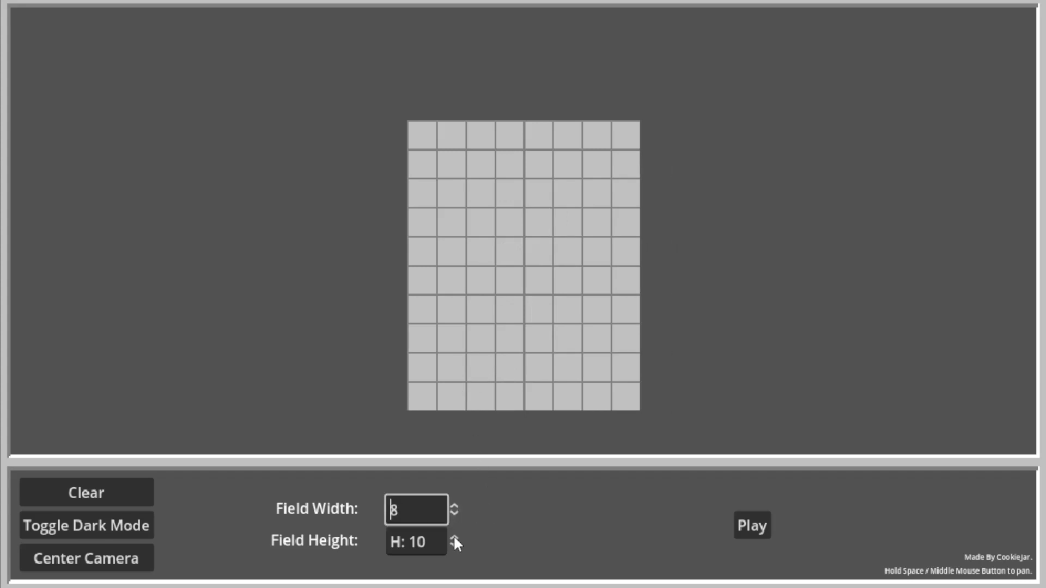
{"action": "left_click", "coordinate": [453, 547]}
{"action": "left_click", "coordinate": [454, 547]}
{"action": "left_click", "coordinate": [429, 449]}
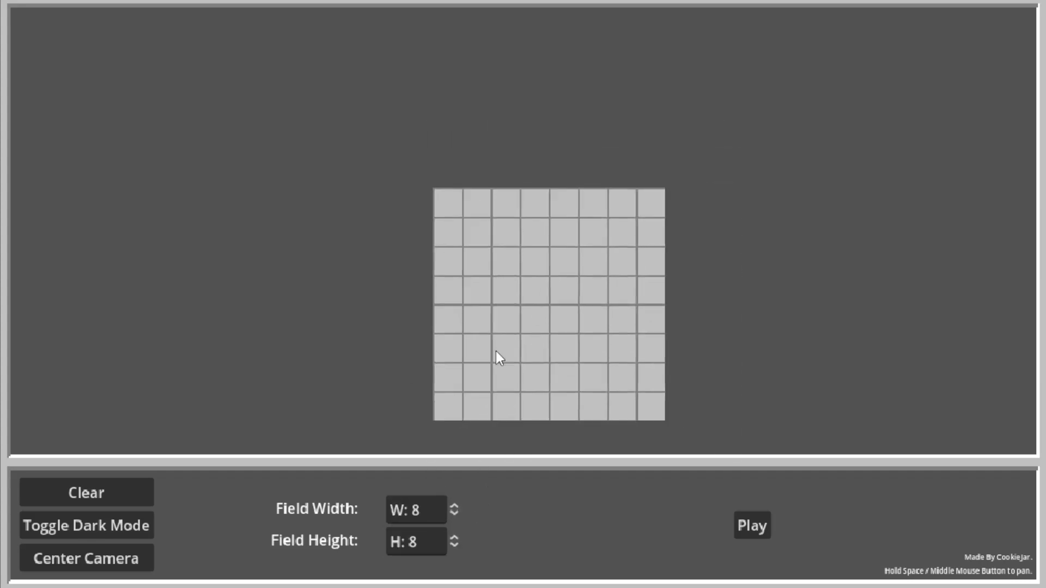
{"action": "middle_click_drag", "start_coordinate": [495, 351], "coordinate": [525, 325]}
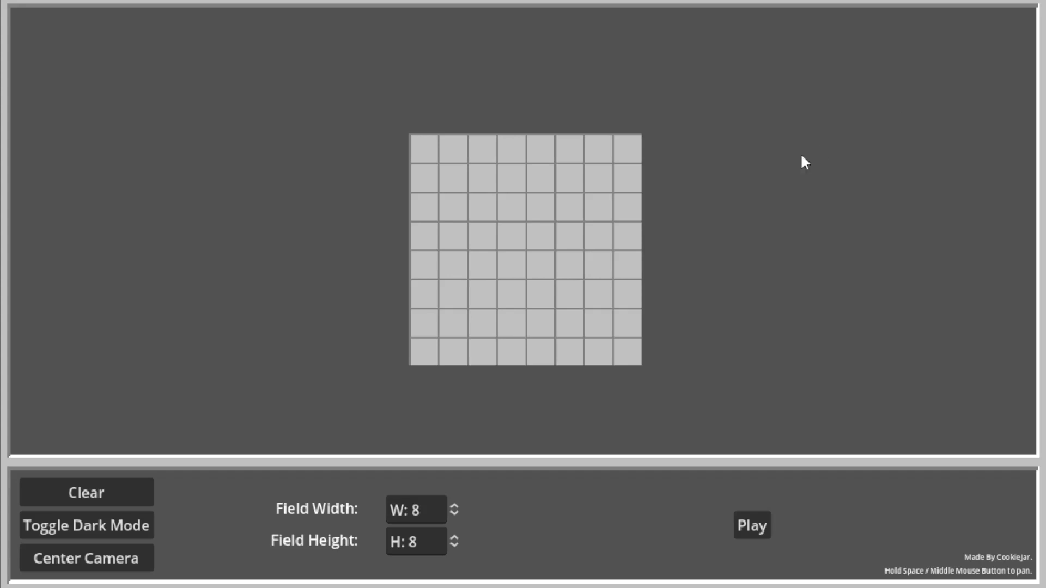
Step: Try placing a few mines around column 5, then remove them again
{"action": "left_click", "coordinate": [534, 240]}
{"action": "left_click", "coordinate": [534, 266]}
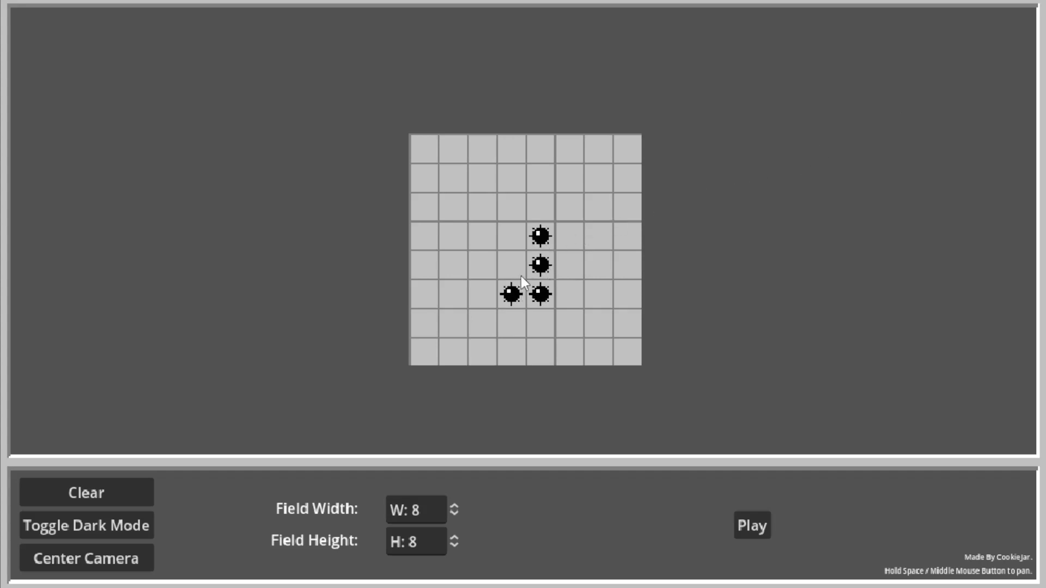
{"action": "left_click", "coordinate": [482, 240]}
{"action": "left_click", "coordinate": [452, 301]}
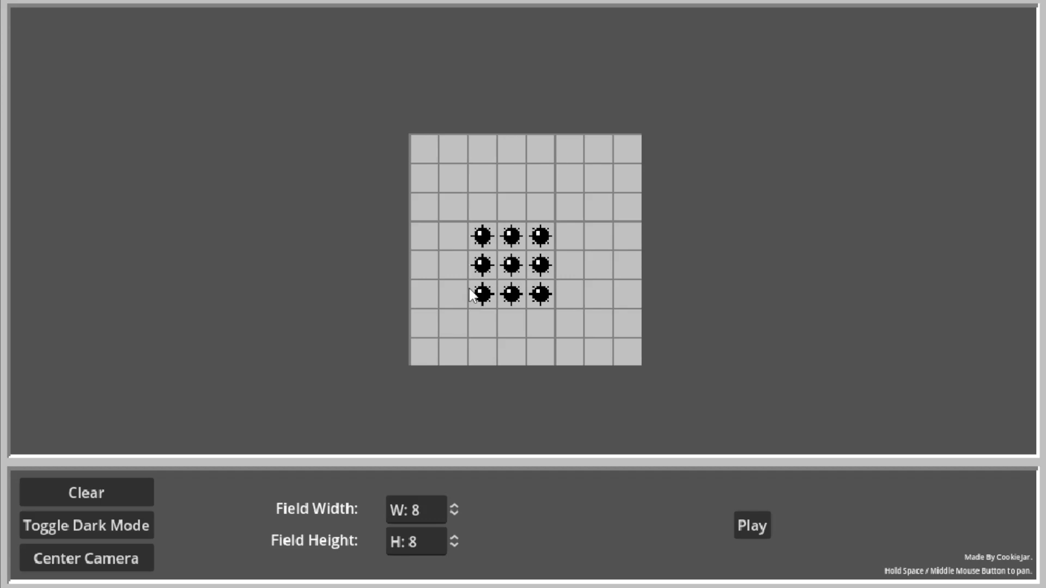
{"action": "left_click", "coordinate": [510, 280]}
{"action": "left_click", "coordinate": [512, 290]}
{"action": "left_click", "coordinate": [537, 267]}
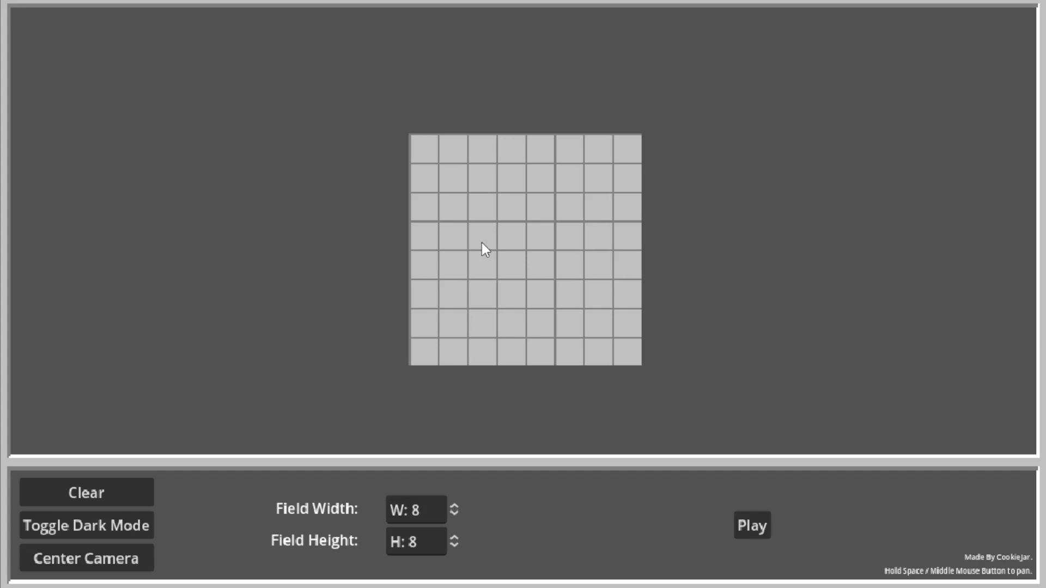
Step: Lay out mines down column 3 and across rows 4–7 to form the smiley's mouth
{"action": "left_click", "coordinate": [482, 243]}
{"action": "left_click", "coordinate": [483, 265]}
{"action": "left_click", "coordinate": [483, 294]}
{"action": "left_click", "coordinate": [512, 294]}
{"action": "left_click", "coordinate": [540, 294]}
{"action": "left_click", "coordinate": [512, 236]}
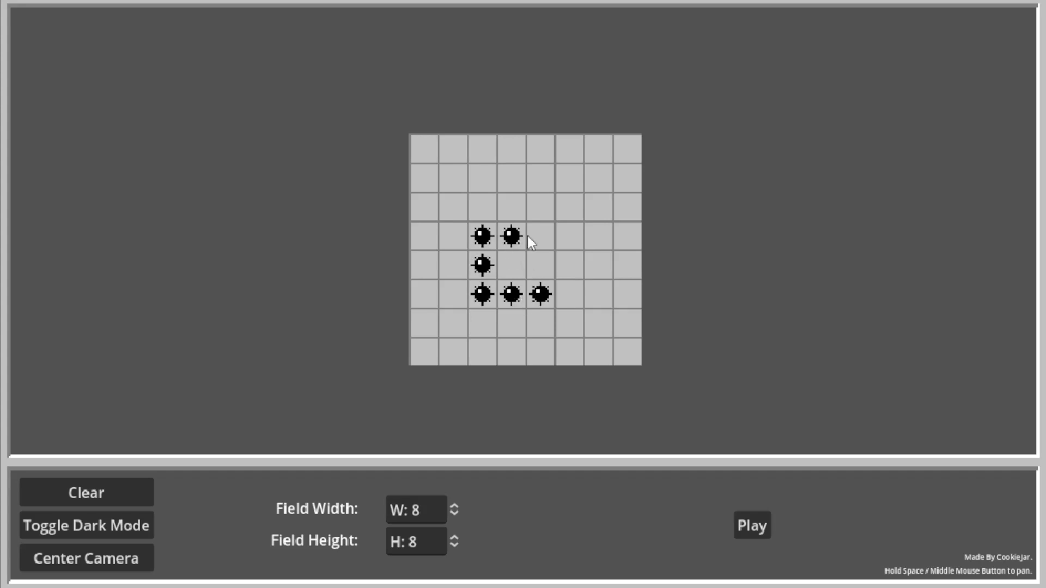
{"action": "left_click", "coordinate": [540, 236]}
{"action": "left_click", "coordinate": [541, 265]}
{"action": "left_click_drag", "start_coordinate": [541, 265], "coordinate": [483, 283]}
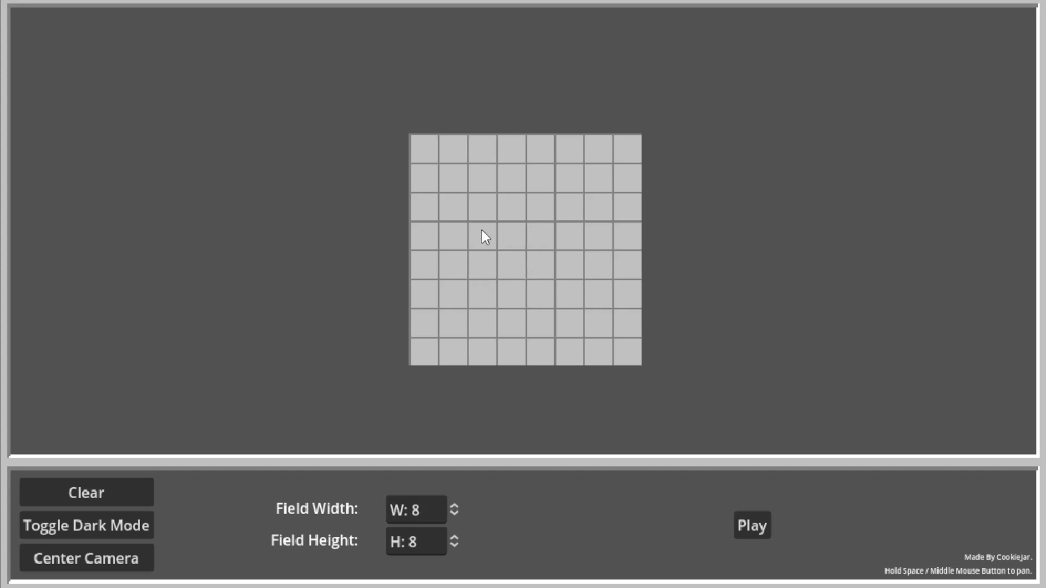
{"action": "left_click_drag", "start_coordinate": [501, 316], "coordinate": [570, 323]}
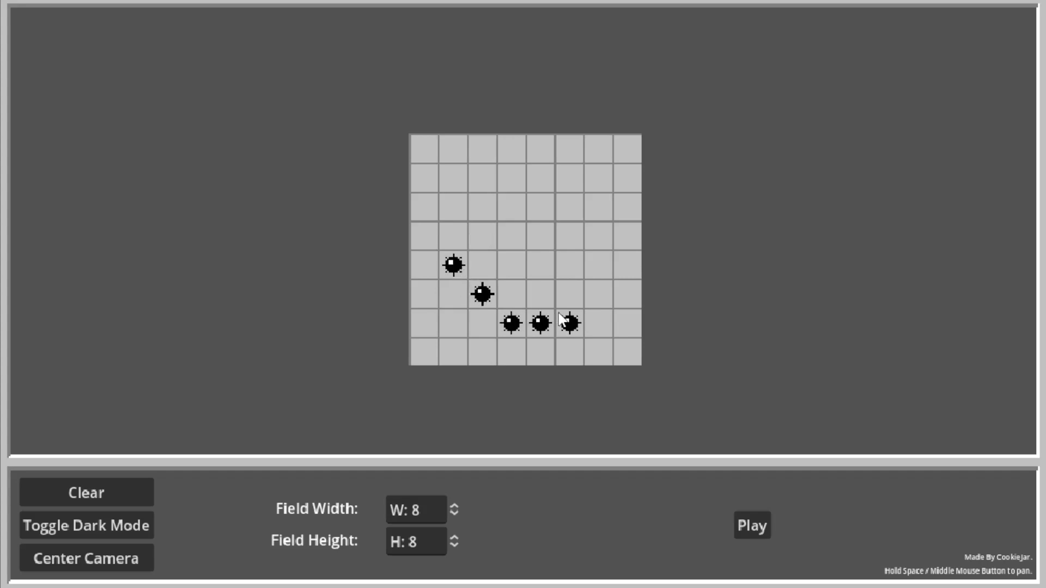
Step: Widen the field to 9 columns and paint mines for the eyes and nose
{"action": "double_click", "coordinate": [456, 507]}
{"action": "left_click", "coordinate": [457, 515]}
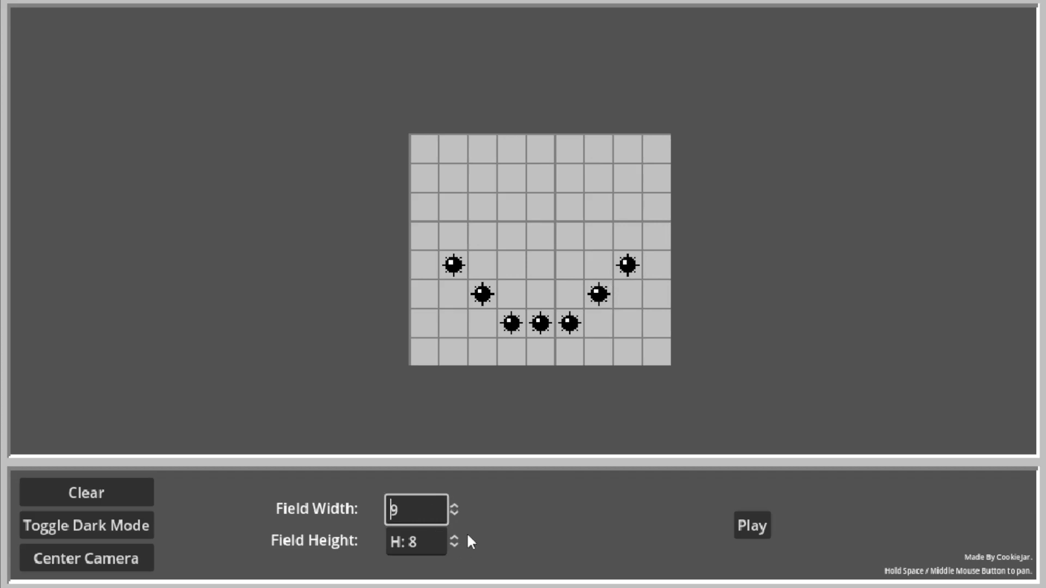
{"action": "left_click_drag", "start_coordinate": [514, 223], "coordinate": [513, 175]}
{"action": "mouse_move", "coordinate": [606, 181]}
{"action": "left_mouse_down"}
{"action": "mouse_move", "coordinate": [599, 234]}
{"action": "mouse_move", "coordinate": [570, 179]}
{"action": "left_mouse_up"}
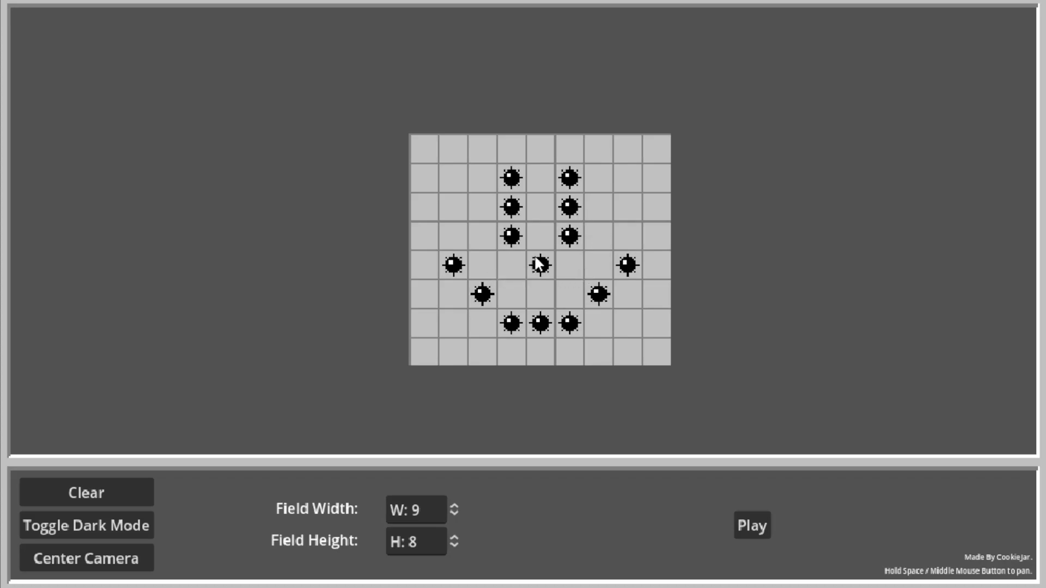
Step: Play the smiley board, opening cells until one hits a mine
{"action": "left_click", "coordinate": [742, 523]}
{"action": "left_click", "coordinate": [540, 147]}
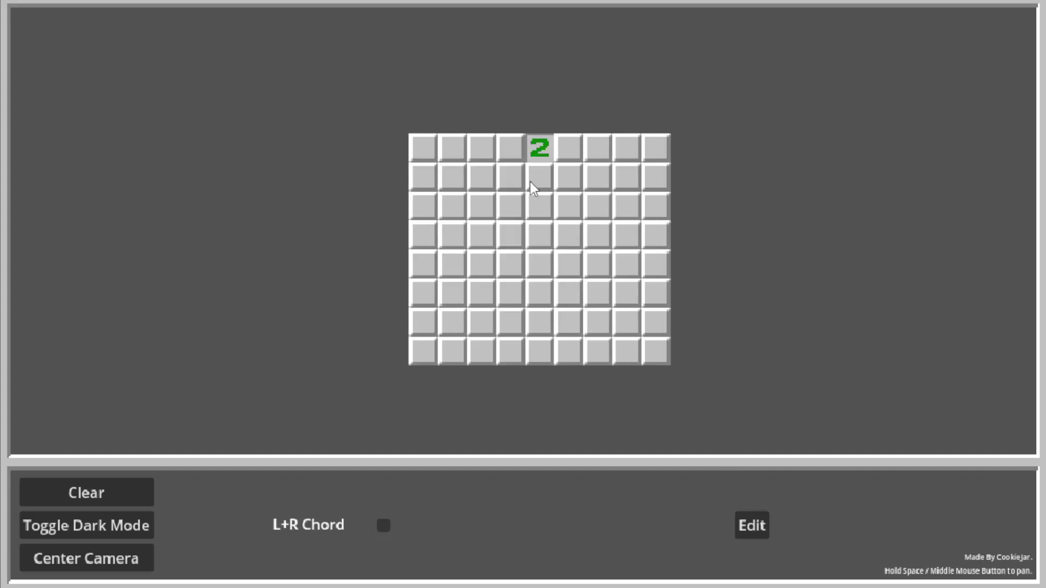
{"action": "left_click", "coordinate": [539, 235]}
{"action": "left_click", "coordinate": [535, 207]}
{"action": "left_click", "coordinate": [539, 176]}
{"action": "left_click", "coordinate": [510, 148]}
{"action": "left_click", "coordinate": [449, 214]}
{"action": "left_click", "coordinate": [453, 265]}
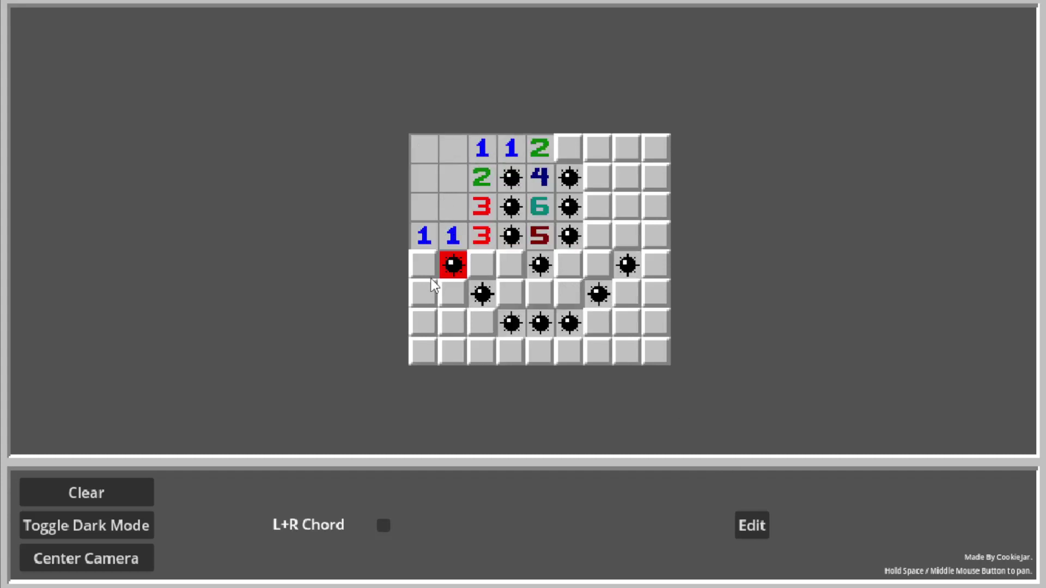
Step: Back in edit mode, clear all mines, recentre, and set Field Width to 10
{"action": "left_click", "coordinate": [752, 526]}
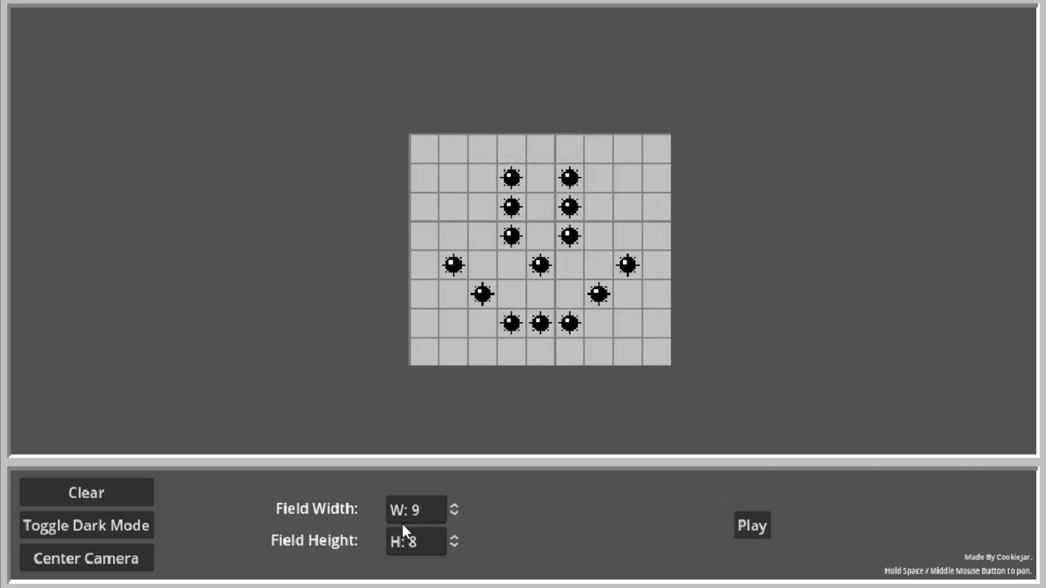
{"action": "left_click", "coordinate": [129, 496]}
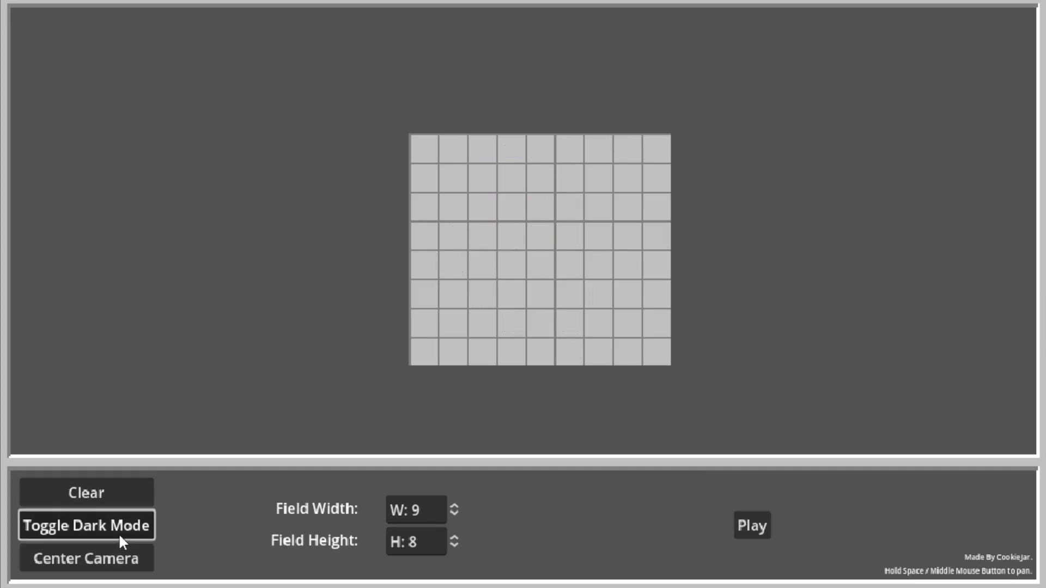
{"action": "left_click", "coordinate": [112, 560]}
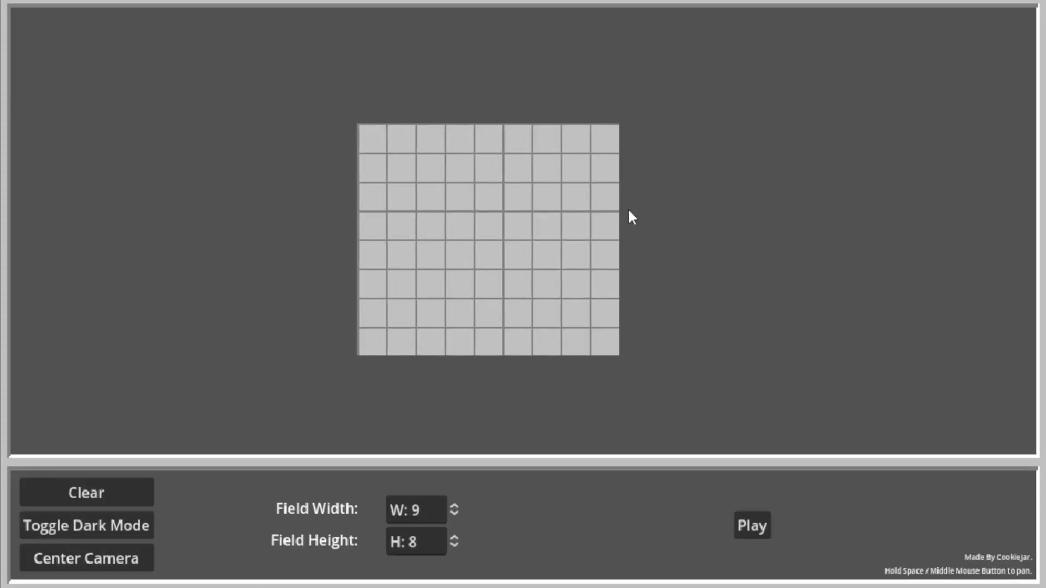
{"action": "left_click", "coordinate": [454, 517]}
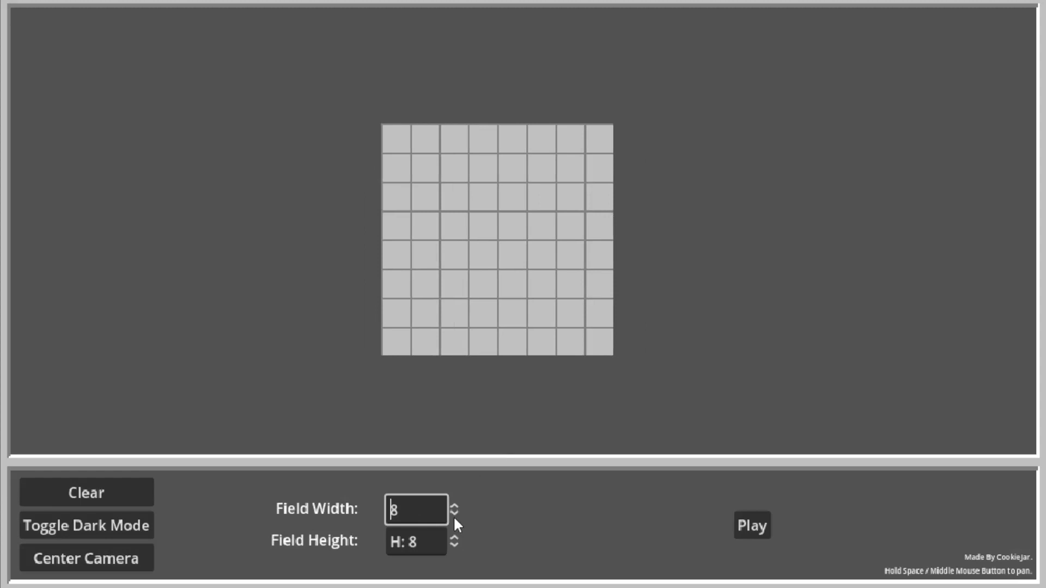
{"action": "double_click", "coordinate": [454, 506]}
{"action": "left_click", "coordinate": [456, 507]}
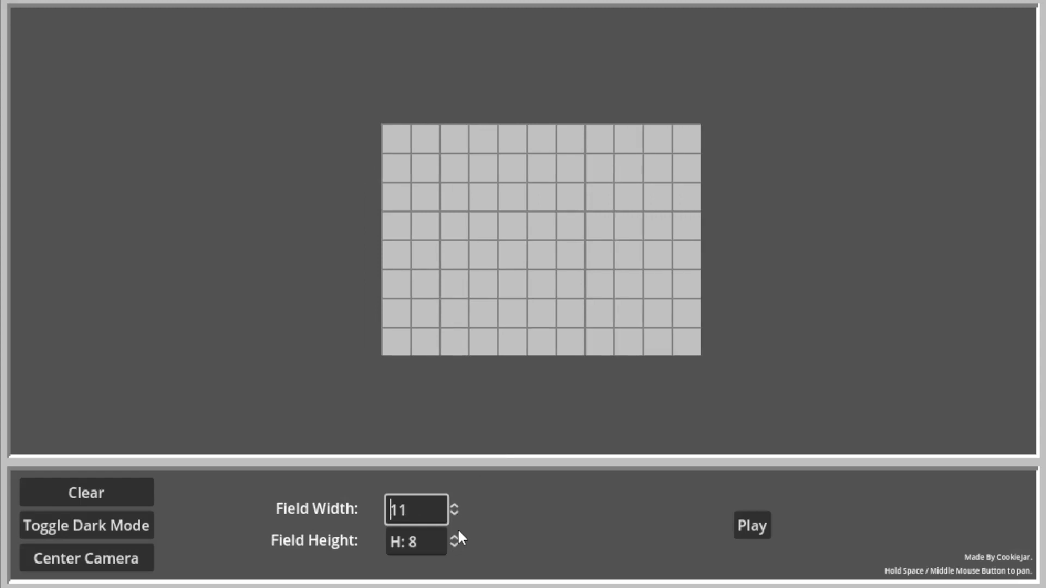
{"action": "left_click", "coordinate": [455, 514]}
Step: Place a cluster of eight mines in the field's lower middle
{"action": "left_click", "coordinate": [454, 312]}
{"action": "left_click", "coordinate": [483, 312]}
{"action": "left_click", "coordinate": [513, 313]}
{"action": "left_click", "coordinate": [453, 343]}
{"action": "left_click", "coordinate": [541, 284]}
{"action": "left_click", "coordinate": [541, 255]}
{"action": "left_click", "coordinate": [512, 255]}
{"action": "left_click", "coordinate": [484, 284]}
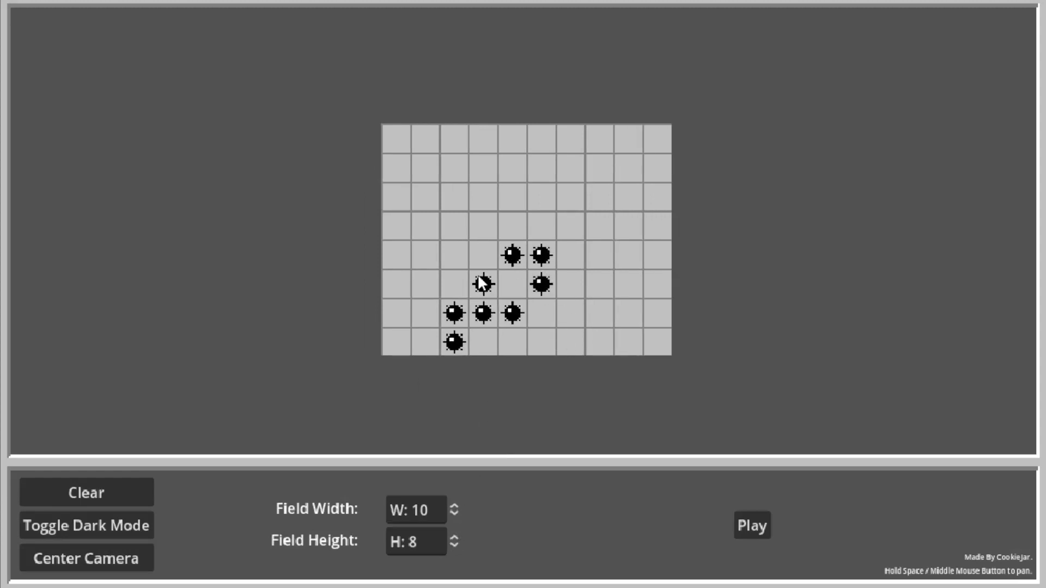
Step: Start a game on the cluster field and open a cell to reveal numbers
{"action": "left_click", "coordinate": [752, 525]}
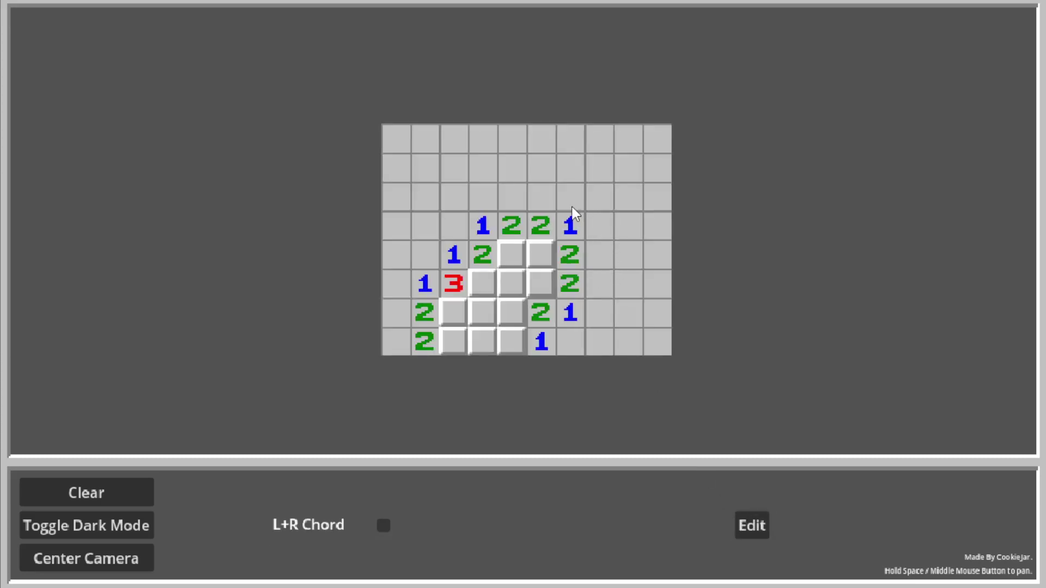
{"action": "left_click", "coordinate": [515, 251]}
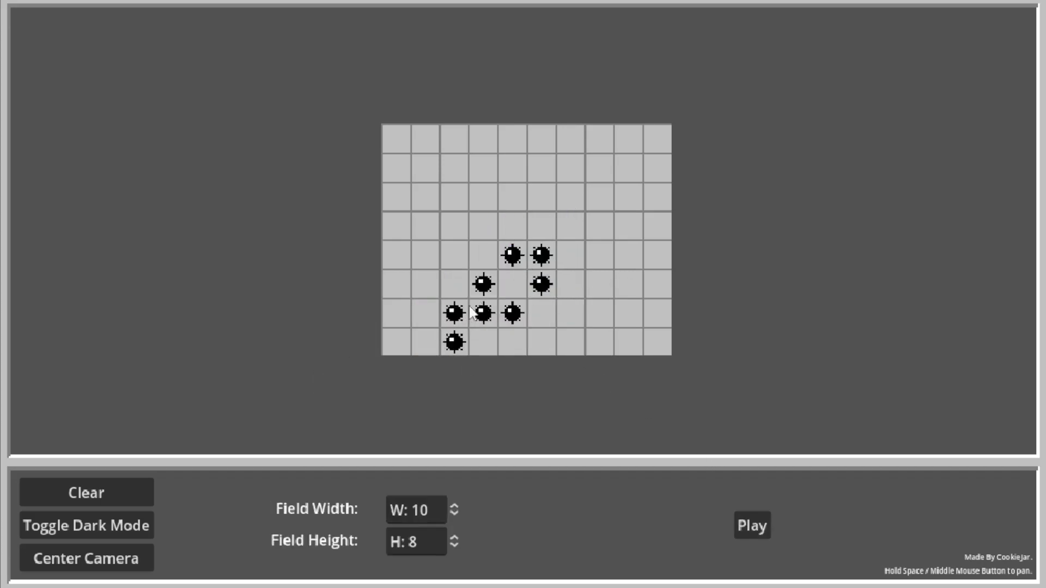
{"action": "left_click", "coordinate": [751, 525]}
{"action": "left_click", "coordinate": [577, 329]}
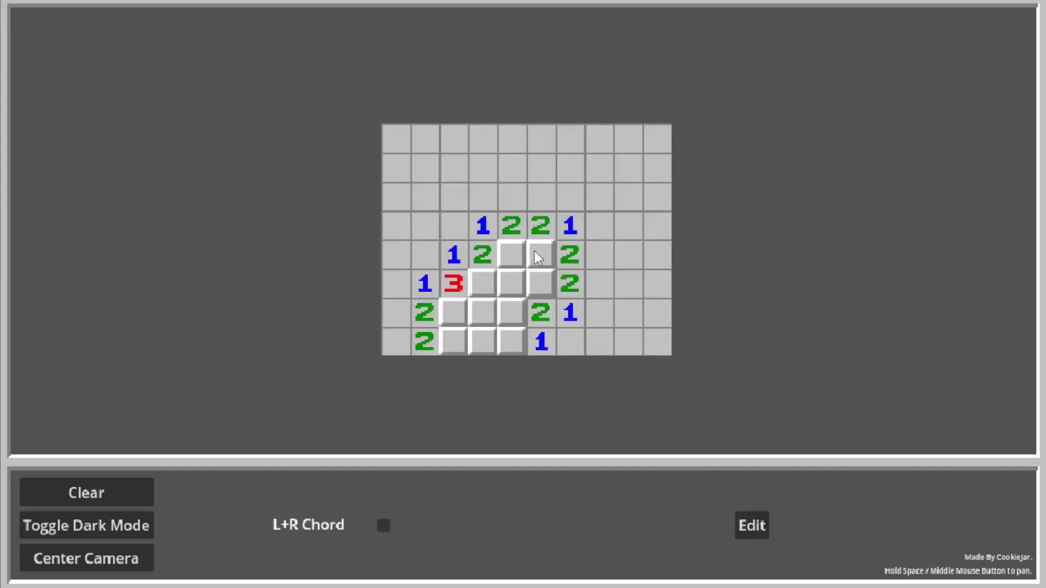
Step: Flag the cluster's mines, open its safe cells, then return to edit mode
{"action": "right_click", "coordinate": [537, 283]}
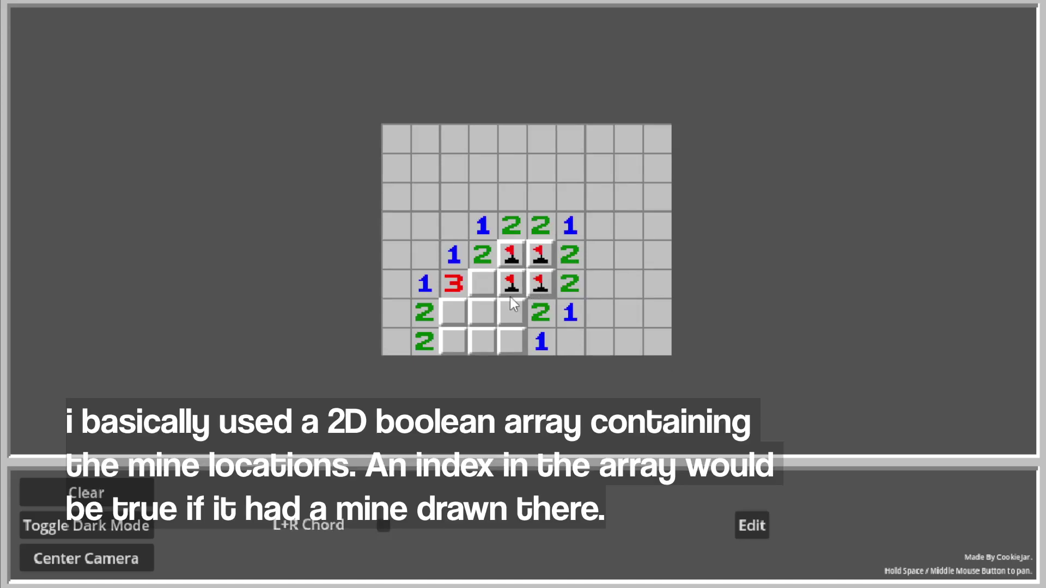
{"action": "right_click", "coordinate": [454, 313]}
{"action": "right_click", "coordinate": [482, 312]}
{"action": "right_click", "coordinate": [483, 283]}
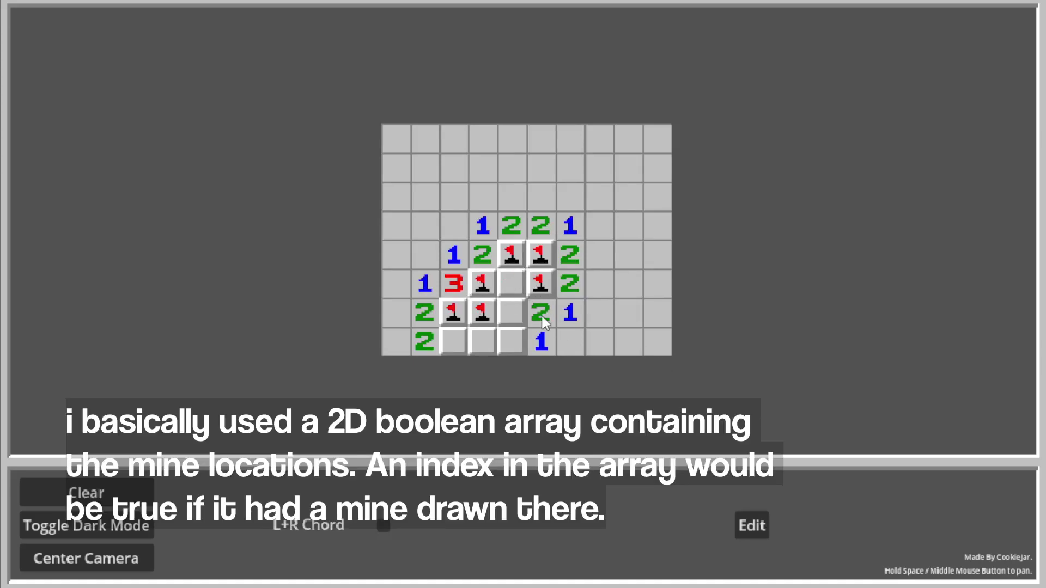
{"action": "left_click", "coordinate": [512, 284]}
{"action": "right_click", "coordinate": [512, 312]}
{"action": "left_click", "coordinate": [511, 341]}
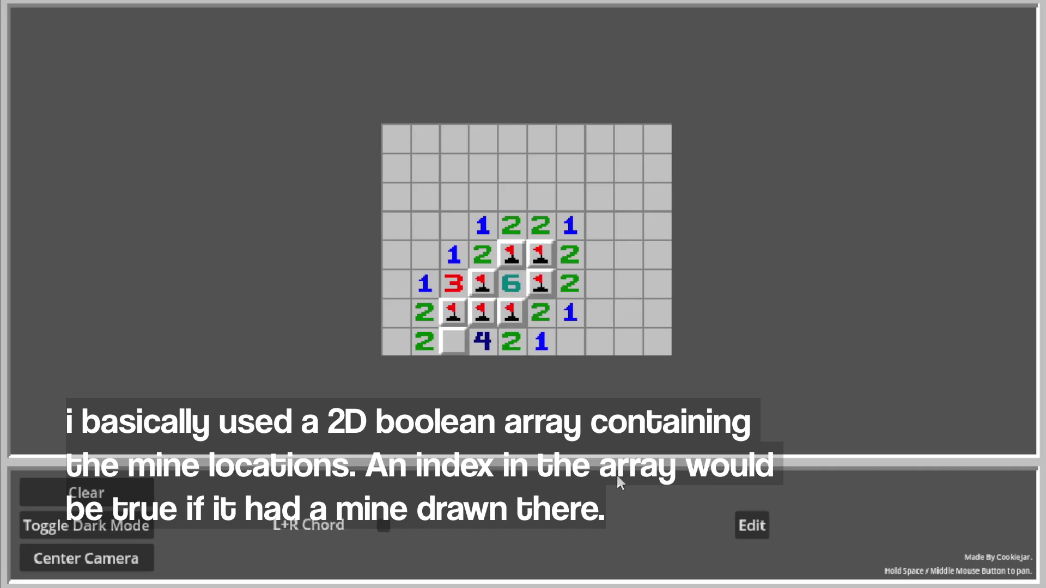
{"action": "left_click", "coordinate": [755, 525]}
Step: Remove the two top-row cluster mines and add five new mines
{"action": "left_click", "coordinate": [513, 255]}
{"action": "left_click", "coordinate": [541, 254]}
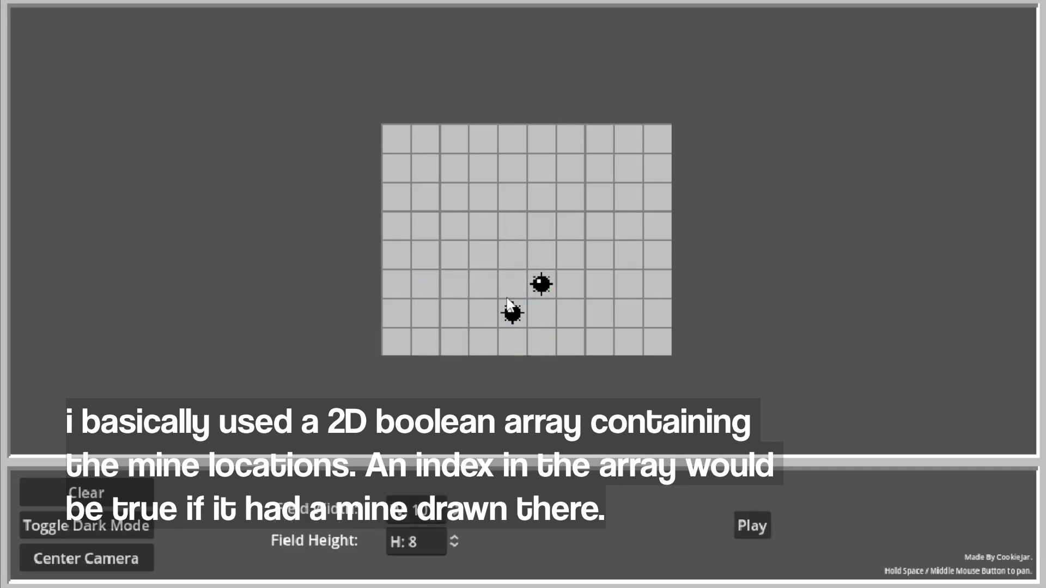
{"action": "left_click", "coordinate": [483, 284]}
{"action": "left_click", "coordinate": [512, 283]}
{"action": "left_click", "coordinate": [512, 312]}
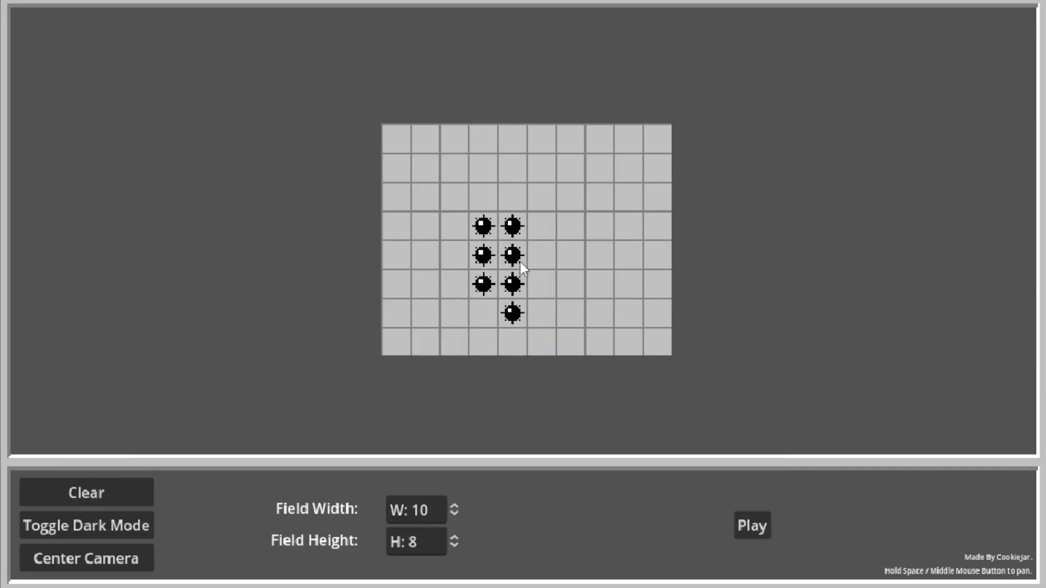
{"action": "left_click", "coordinate": [542, 284]}
{"action": "left_click", "coordinate": [542, 313]}
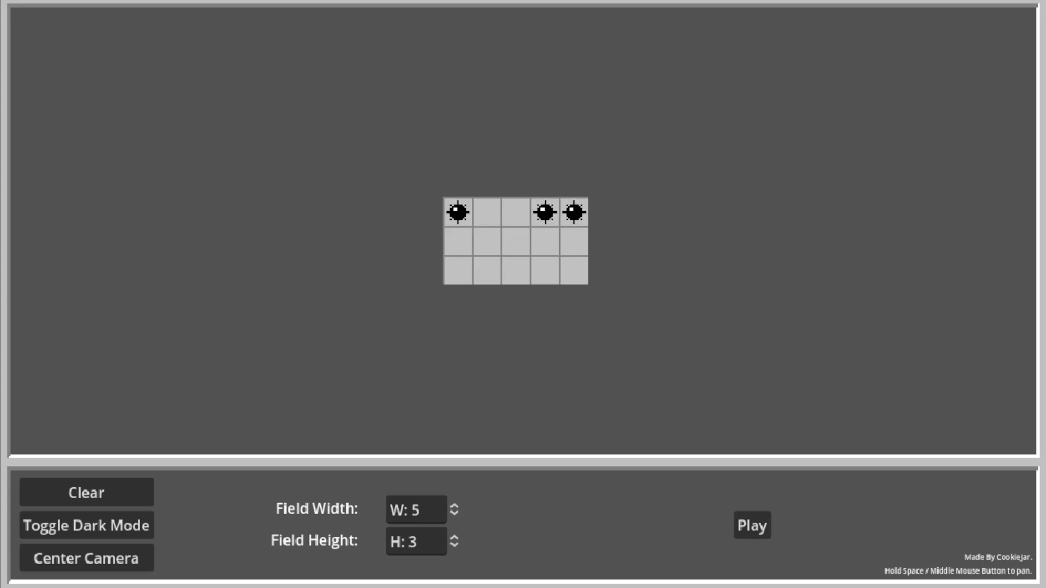
Step: Play the 5×3 field, opening cells until a loss, then return to editing
{"action": "left_click", "coordinate": [763, 524]}
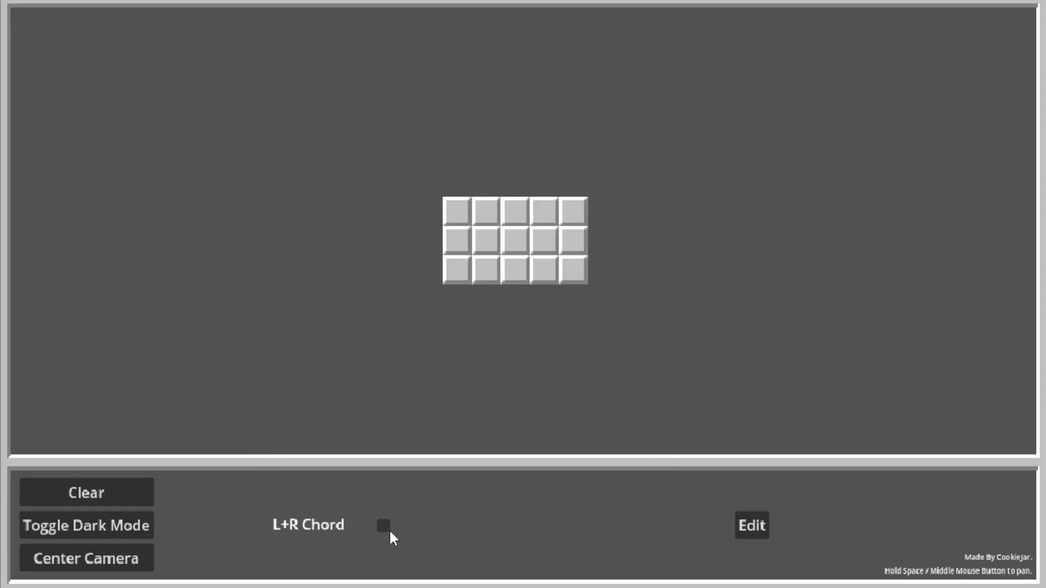
{"action": "left_click", "coordinate": [515, 259]}
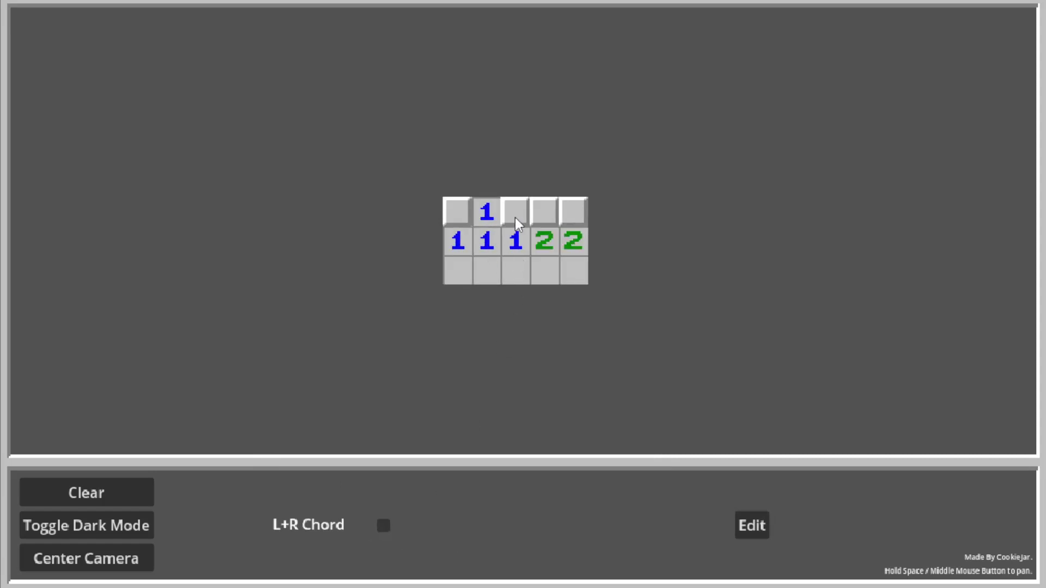
{"action": "left_click", "coordinate": [495, 241]}
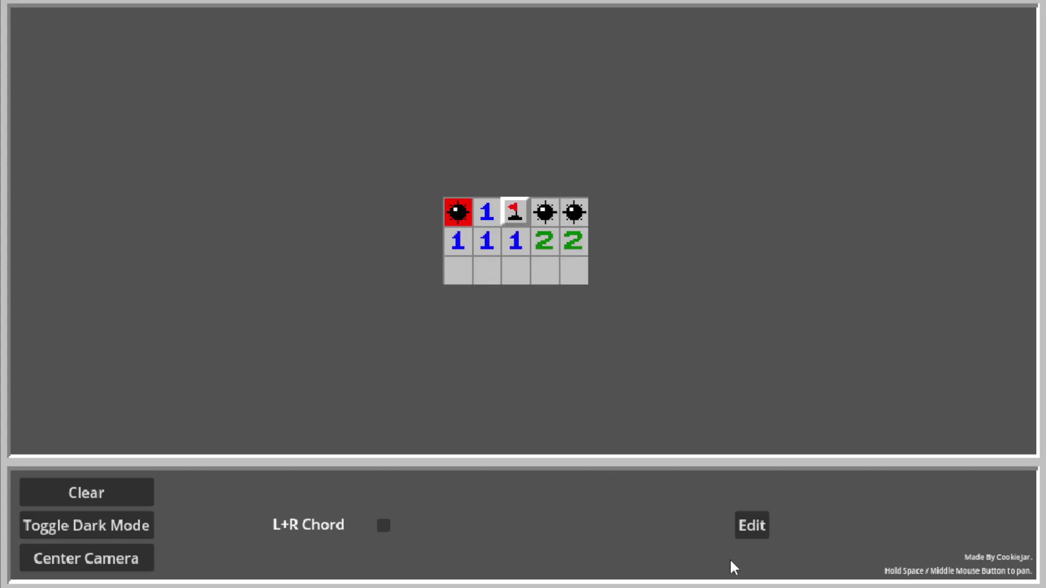
{"action": "left_click", "coordinate": [744, 537]}
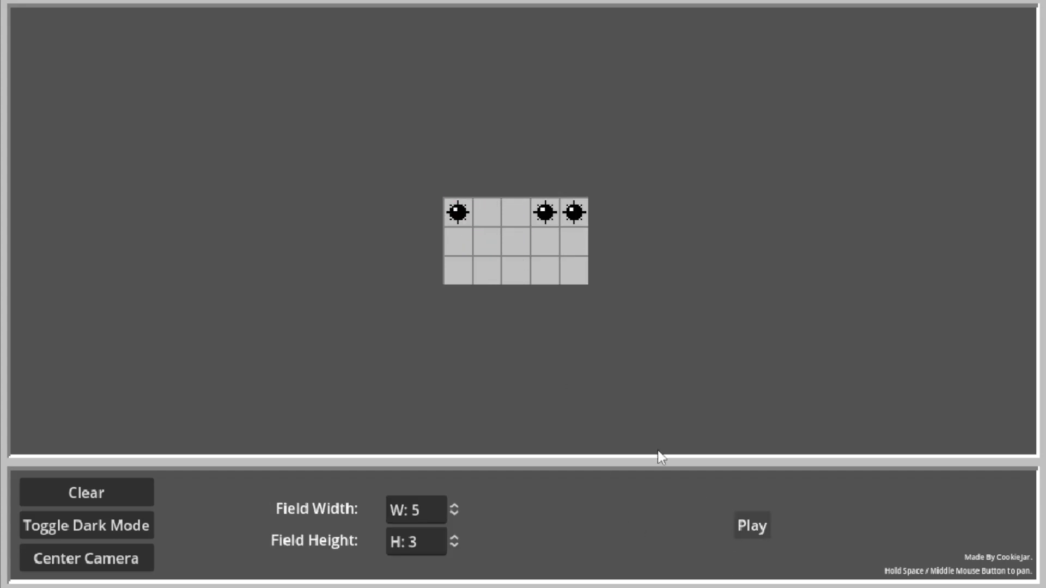
Step: Play again, cascade a bottom cell and chord the 1, then start a fresh game
{"action": "left_click", "coordinate": [752, 526]}
{"action": "left_click", "coordinate": [524, 271]}
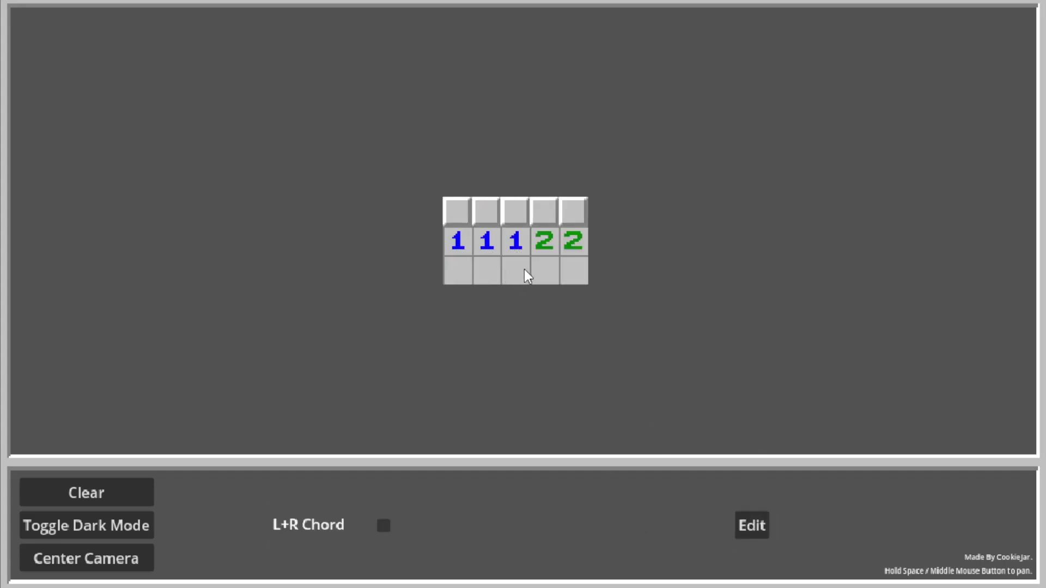
{"action": "left_click", "coordinate": [519, 246]}
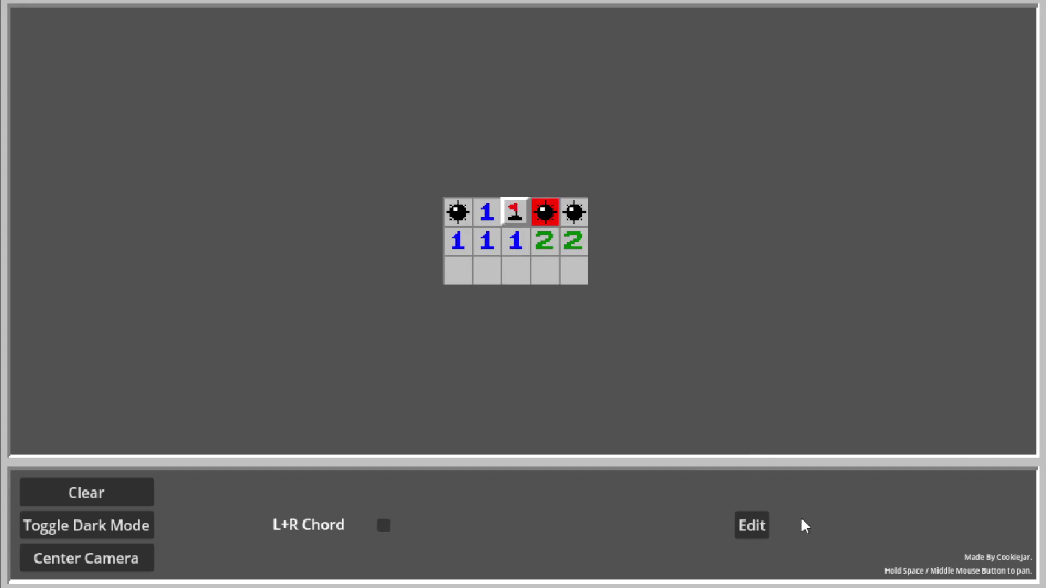
{"action": "left_click", "coordinate": [752, 525]}
{"action": "left_click", "coordinate": [736, 532]}
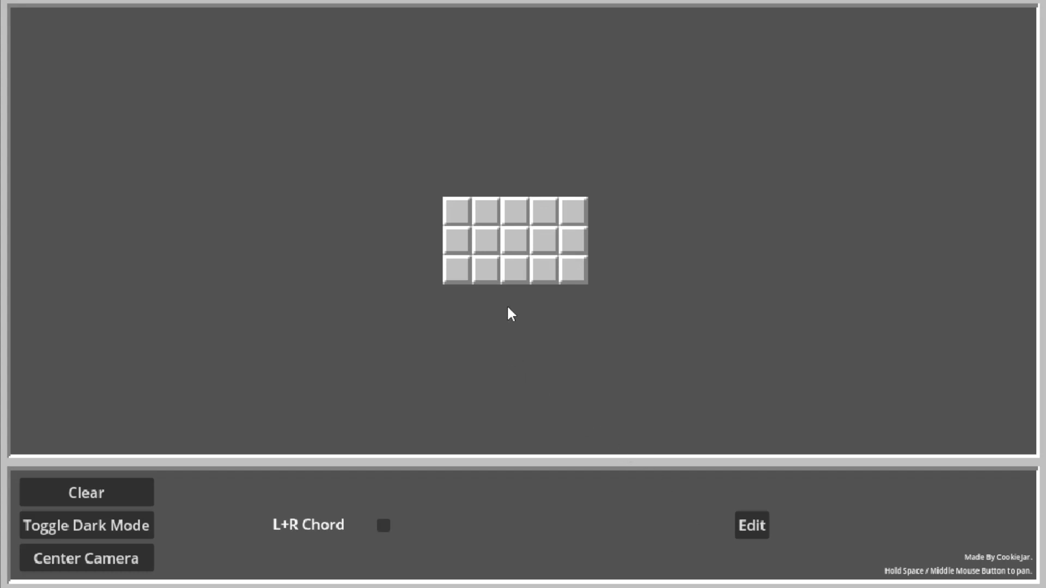
Step: View the 5×3 field's mines in edit mode, then return to a covered game
{"action": "left_click", "coordinate": [752, 526]}
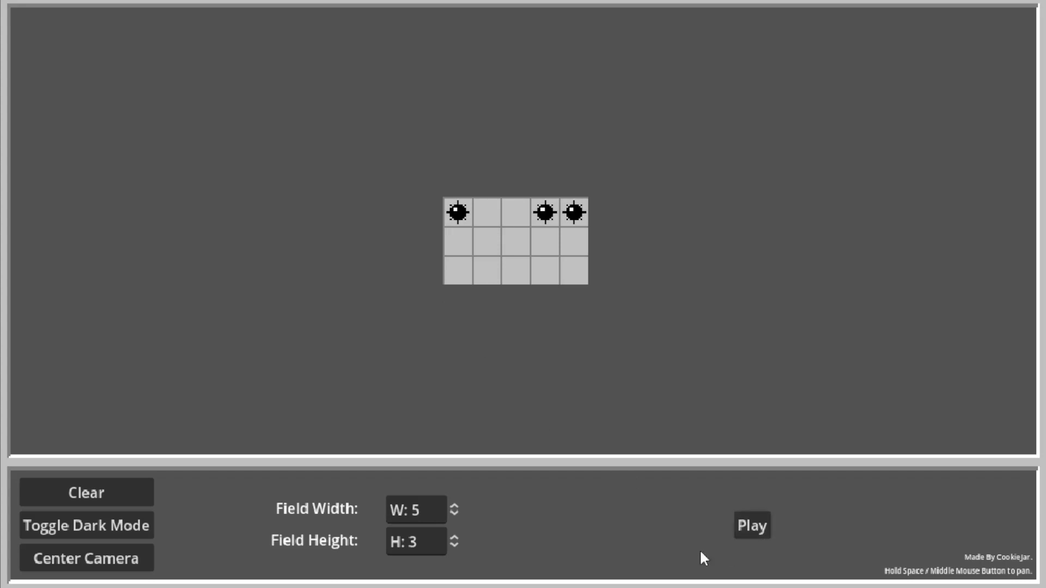
{"action": "left_click", "coordinate": [762, 525]}
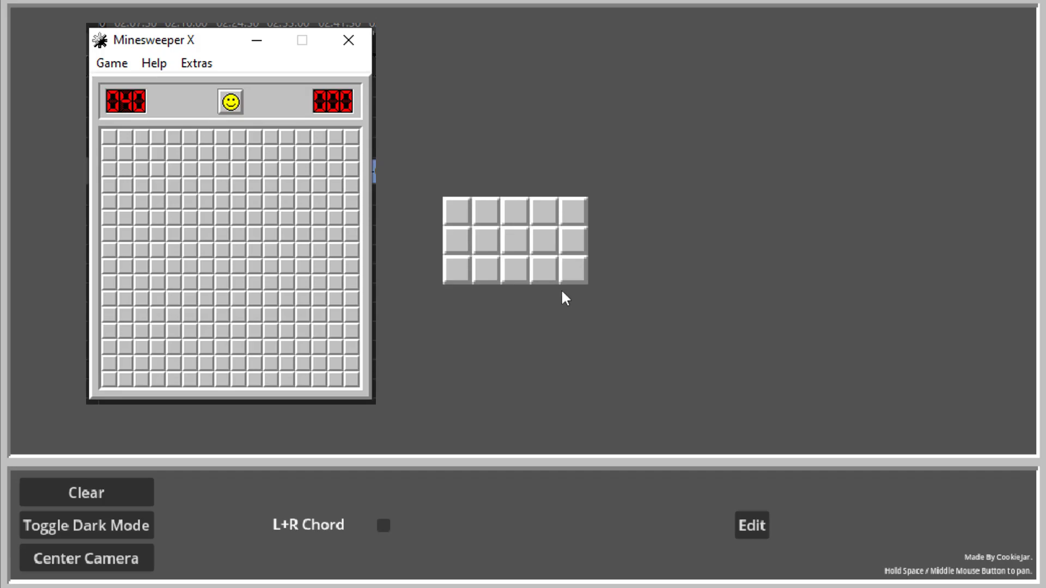
Step: Close the Minesweeper X window
{"action": "left_click", "coordinate": [567, 323]}
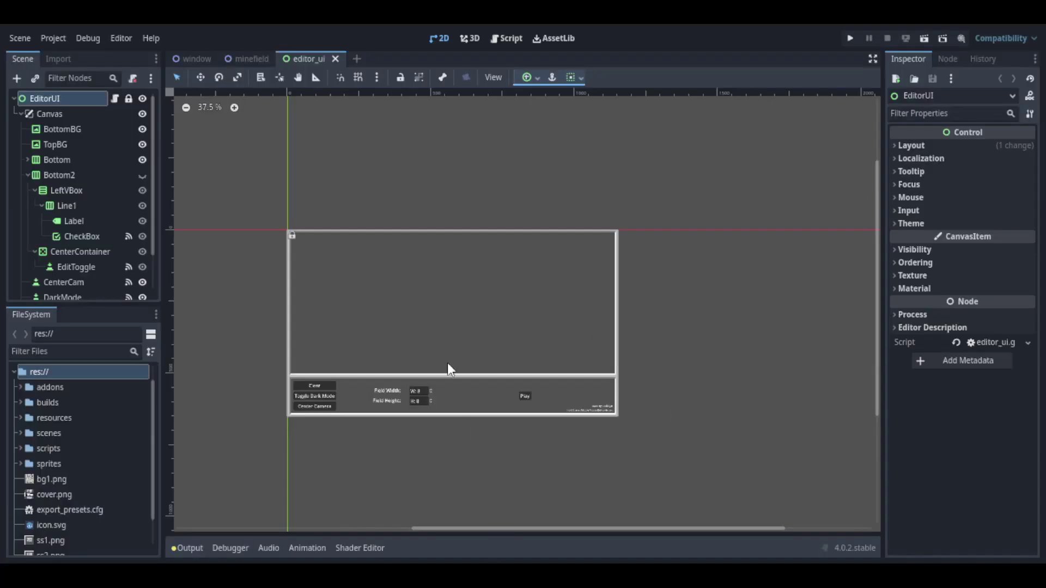
Step: Inspect the BottomBG, EditToggle, Bottom2, LeftVBox and TopBG nodes of editor_ui
{"action": "scroll", "coordinate": [483, 350], "scroll_direction": "up", "scroll_amount": 5}
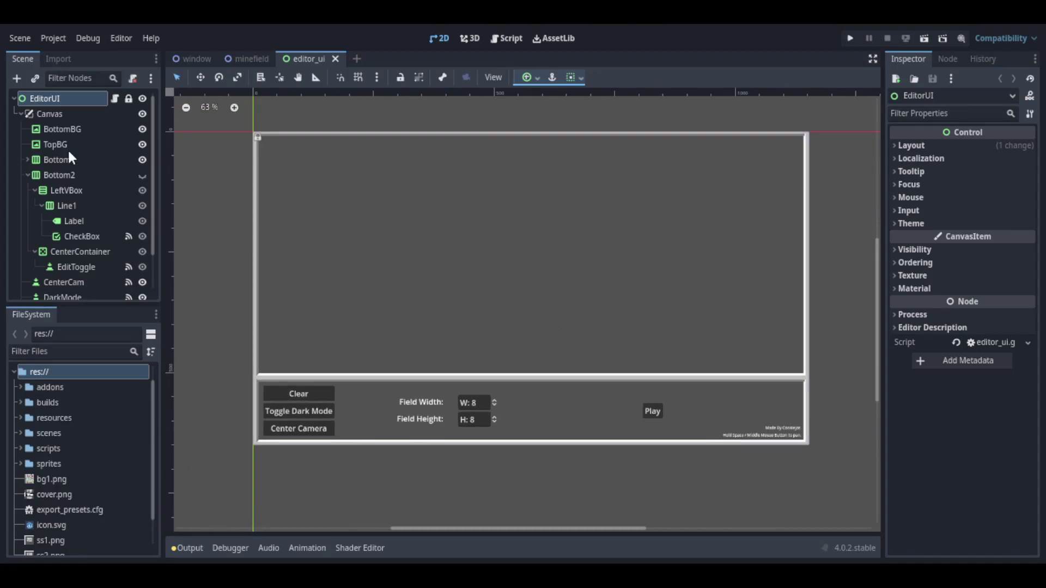
{"action": "left_click", "coordinate": [63, 129]}
{"action": "scroll", "coordinate": [337, 283], "scroll_direction": "down", "scroll_amount": 2}
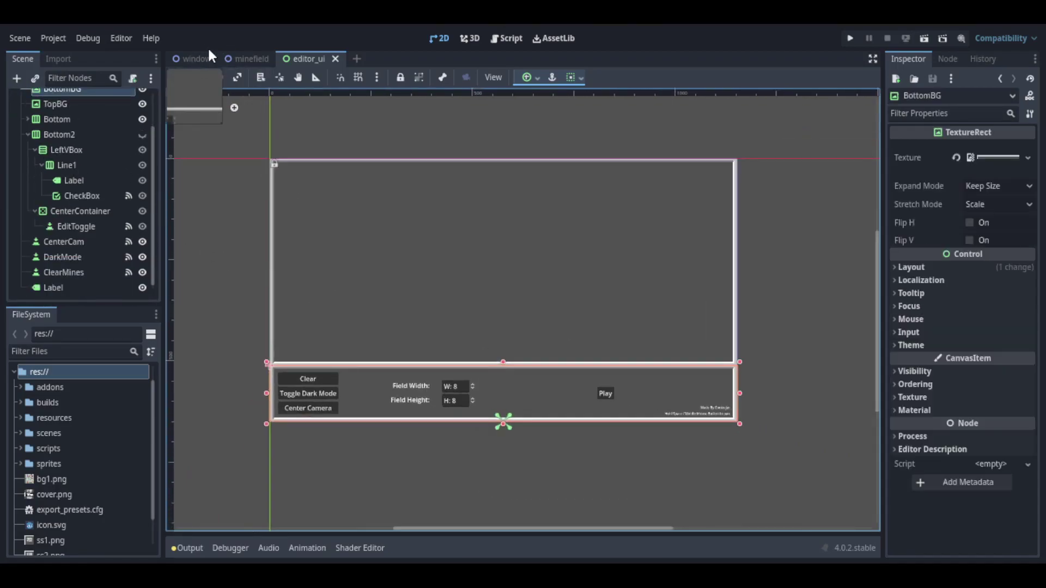
{"action": "scroll", "coordinate": [82, 191], "scroll_direction": "up", "scroll_amount": 2}
{"action": "left_click", "coordinate": [74, 268]}
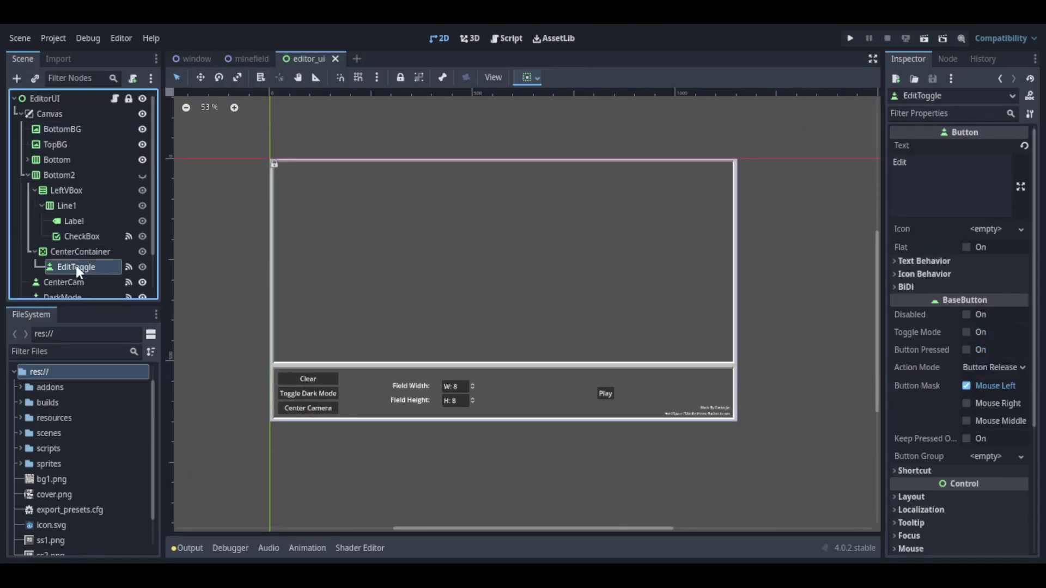
{"action": "left_click", "coordinate": [77, 236]}
{"action": "left_click", "coordinate": [74, 175]}
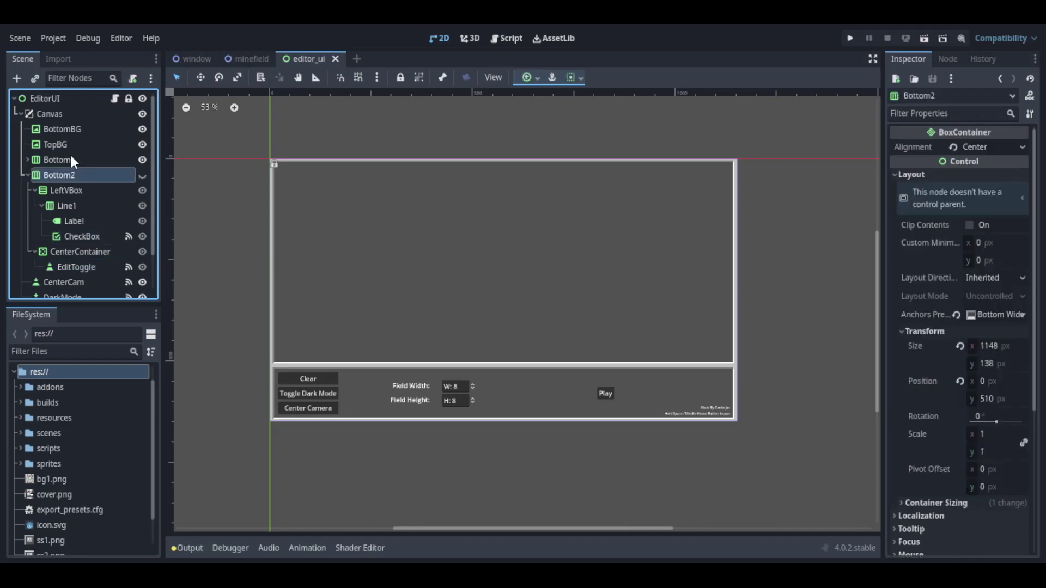
{"action": "left_click", "coordinate": [72, 190]}
{"action": "left_click", "coordinate": [55, 144]}
{"action": "left_click", "coordinate": [250, 228]}
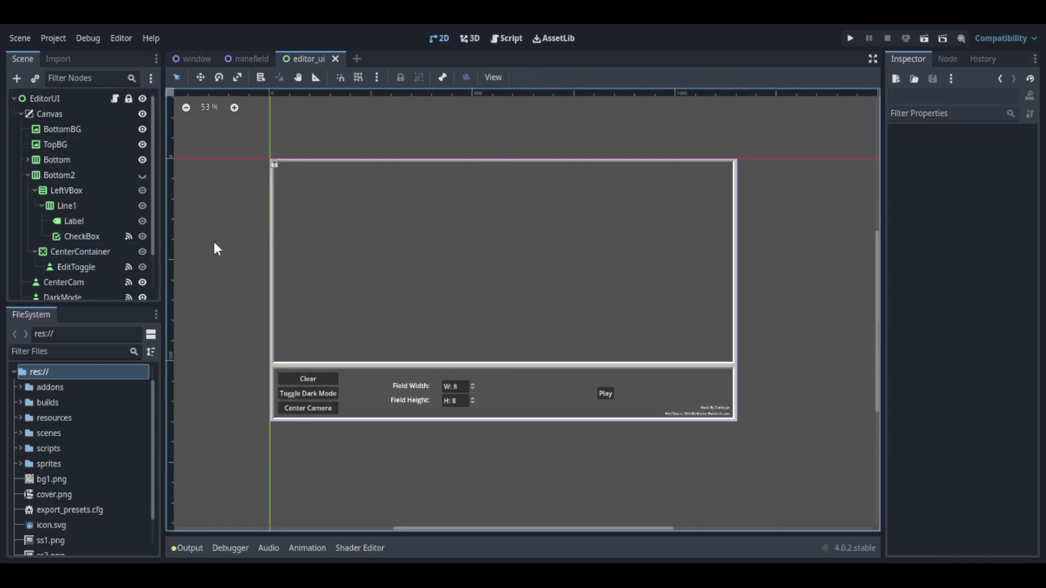
Step: Inspect Line1, CenterContainer and EditToggle, then switch to the minefield scene
{"action": "scroll", "coordinate": [143, 237], "scroll_direction": "down", "scroll_amount": 2}
{"action": "scroll", "coordinate": [114, 230], "scroll_direction": "up", "scroll_amount": 3}
{"action": "scroll", "coordinate": [113, 230], "scroll_direction": "down", "scroll_amount": 3}
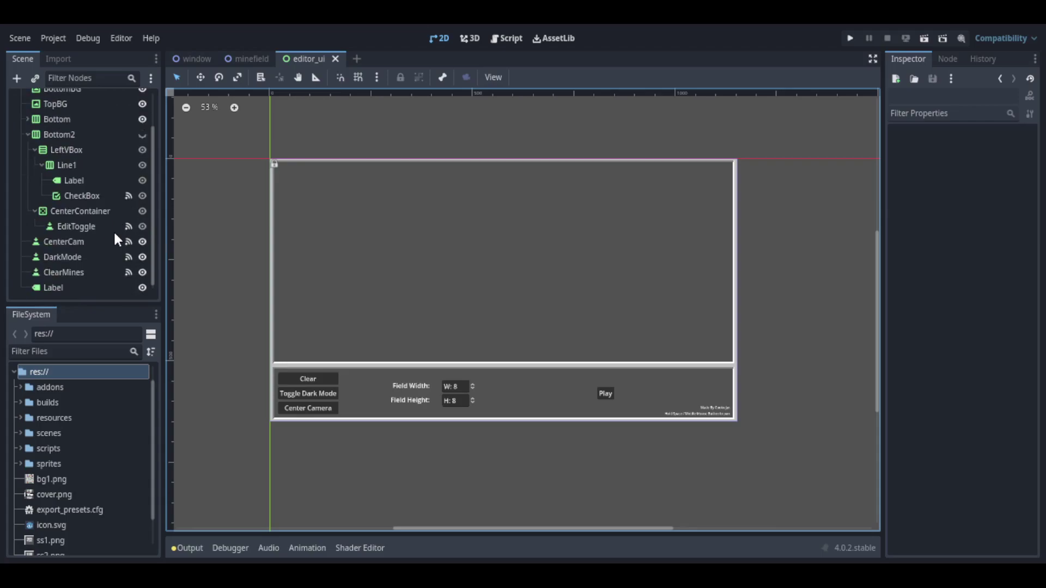
{"action": "scroll", "coordinate": [113, 229], "scroll_direction": "up", "scroll_amount": 3}
{"action": "left_click", "coordinate": [67, 206]}
{"action": "left_click", "coordinate": [80, 251]}
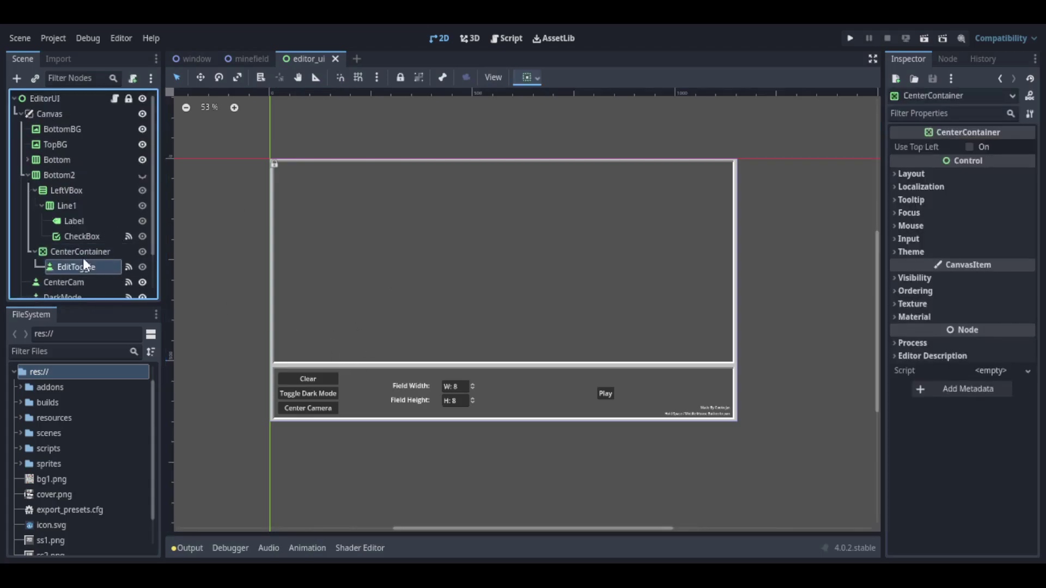
{"action": "left_click", "coordinate": [76, 266]}
{"action": "scroll", "coordinate": [349, 213], "scroll_direction": "up", "scroll_amount": 1}
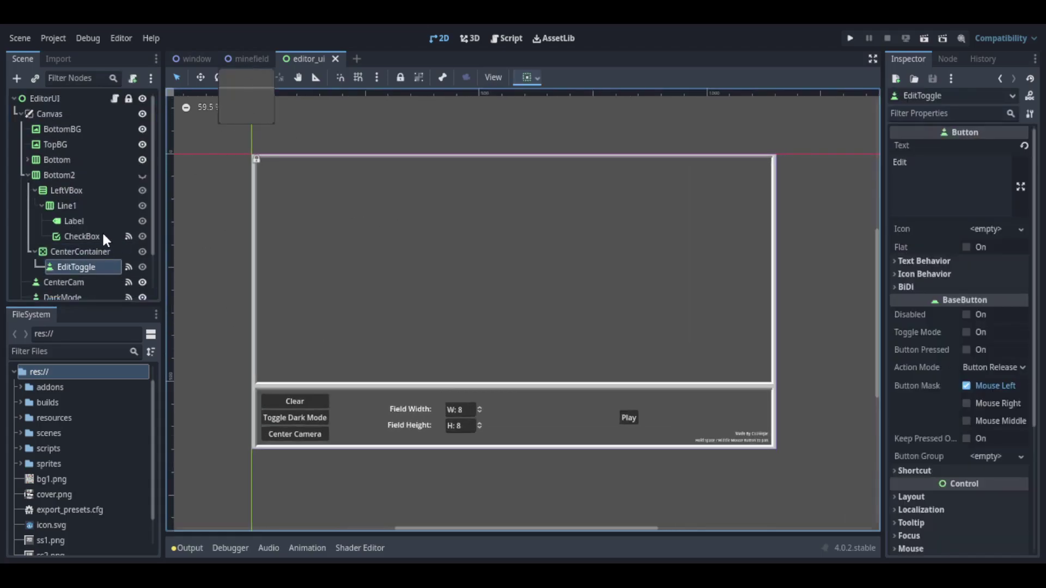
{"action": "key", "text": "ctrl+shift+Tab"}
{"action": "scroll", "coordinate": [451, 212], "scroll_direction": "up", "scroll_amount": 4}
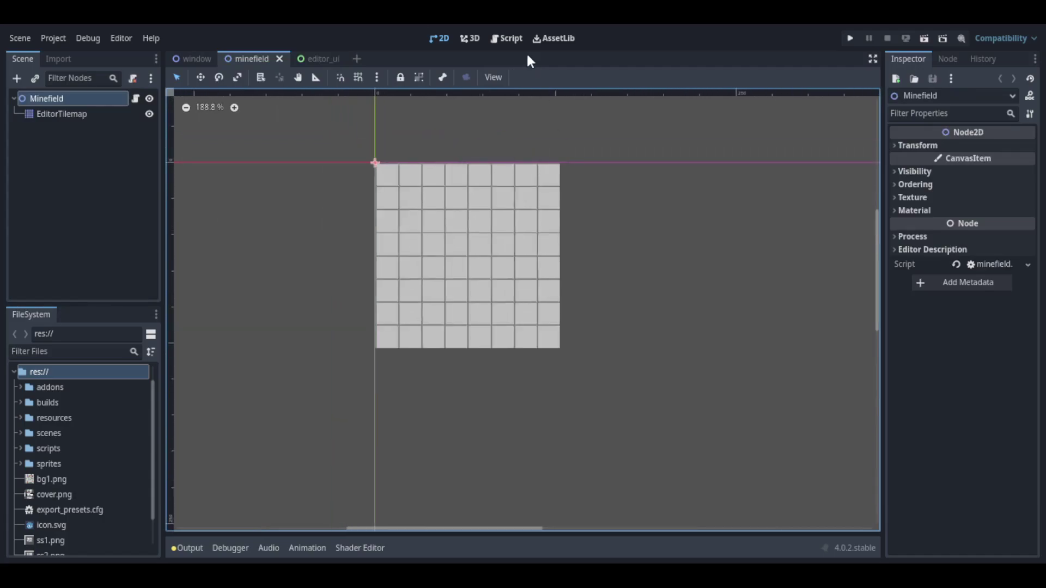
Step: Switch to the window scene, read its window.gd script, then open minefield.gd
{"action": "key", "text": "ctrl+shift+Tab"}
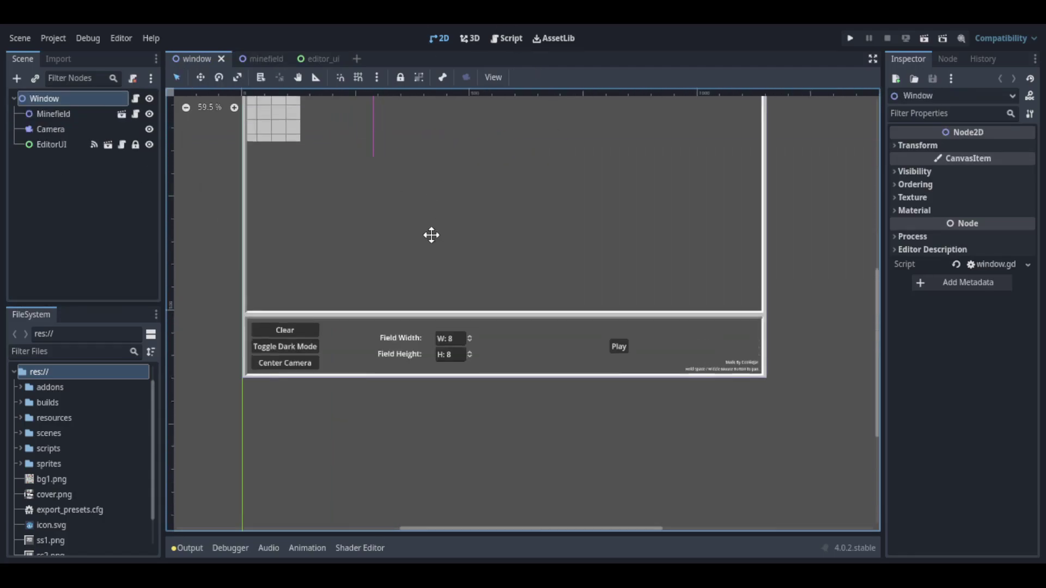
{"action": "mouse_move", "coordinate": [430, 234]}
{"action": "middle_mouse_down"}
{"action": "mouse_move", "coordinate": [473, 346]}
{"action": "mouse_move", "coordinate": [434, 251]}
{"action": "middle_mouse_up"}
{"action": "left_click", "coordinate": [507, 38]}
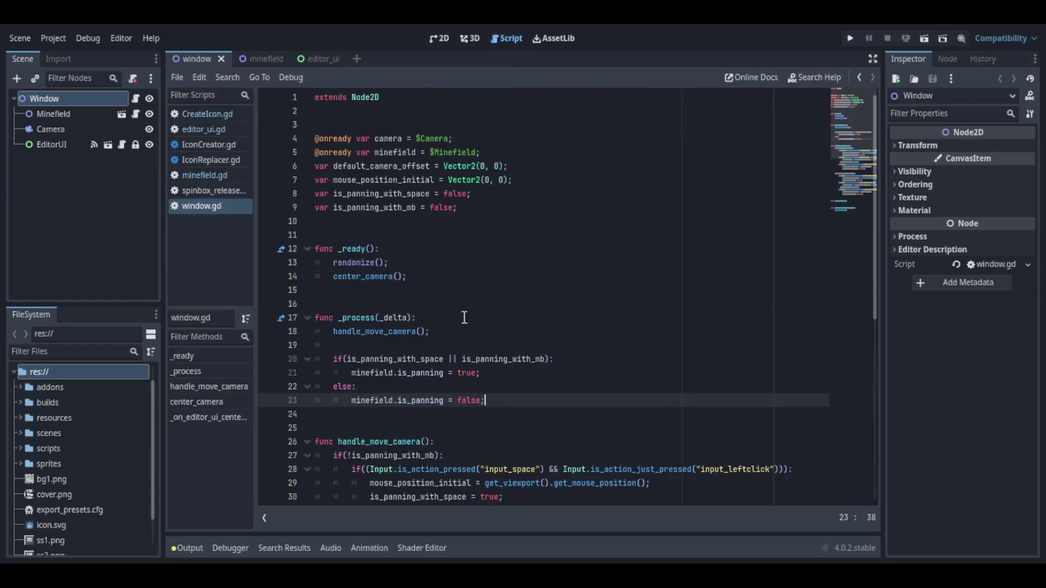
{"action": "scroll", "coordinate": [464, 321], "scroll_direction": "down", "scroll_amount": 8}
{"action": "left_click", "coordinate": [198, 175]}
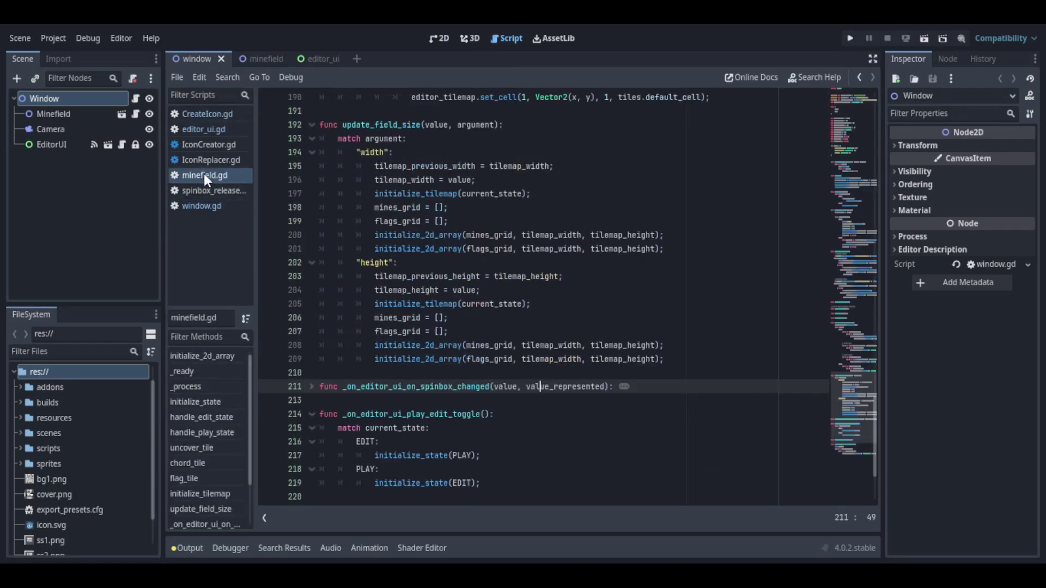
Step: Back in the 2D view, expand res://sprites and select the tile_sprites.png sprite sheet
{"action": "left_click", "coordinate": [439, 38]}
{"action": "scroll", "coordinate": [55, 489], "scroll_direction": "down", "scroll_amount": 2}
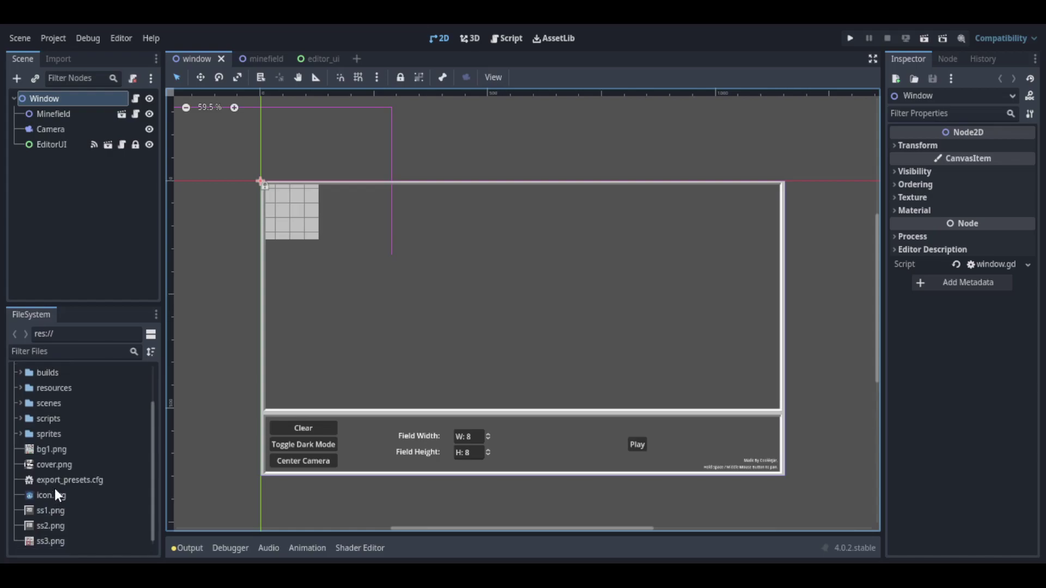
{"action": "left_click", "coordinate": [18, 429]}
{"action": "left_click", "coordinate": [18, 431]}
{"action": "scroll", "coordinate": [60, 475], "scroll_direction": "down", "scroll_amount": 3}
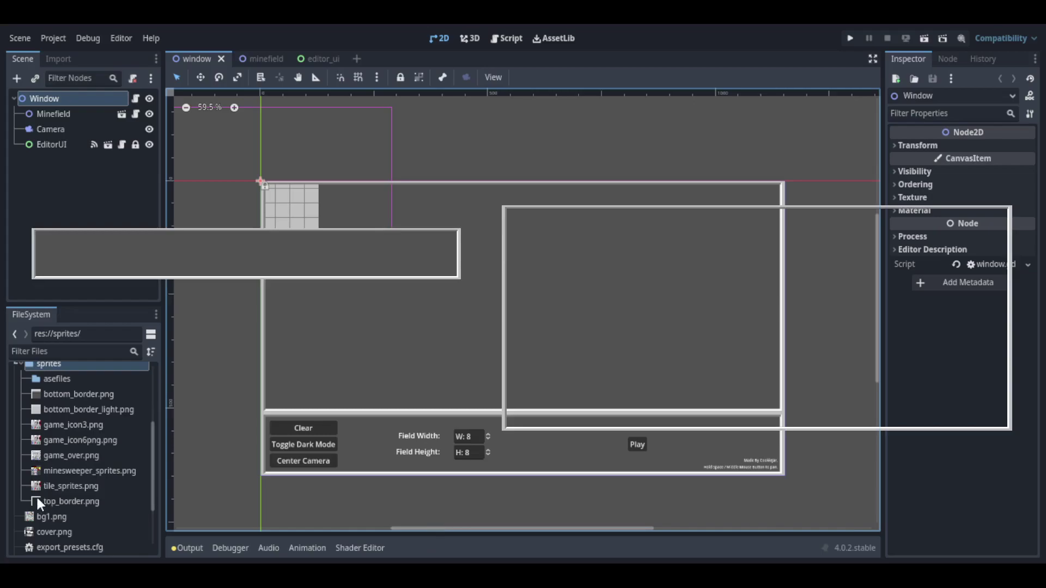
{"action": "left_click", "coordinate": [88, 485]}
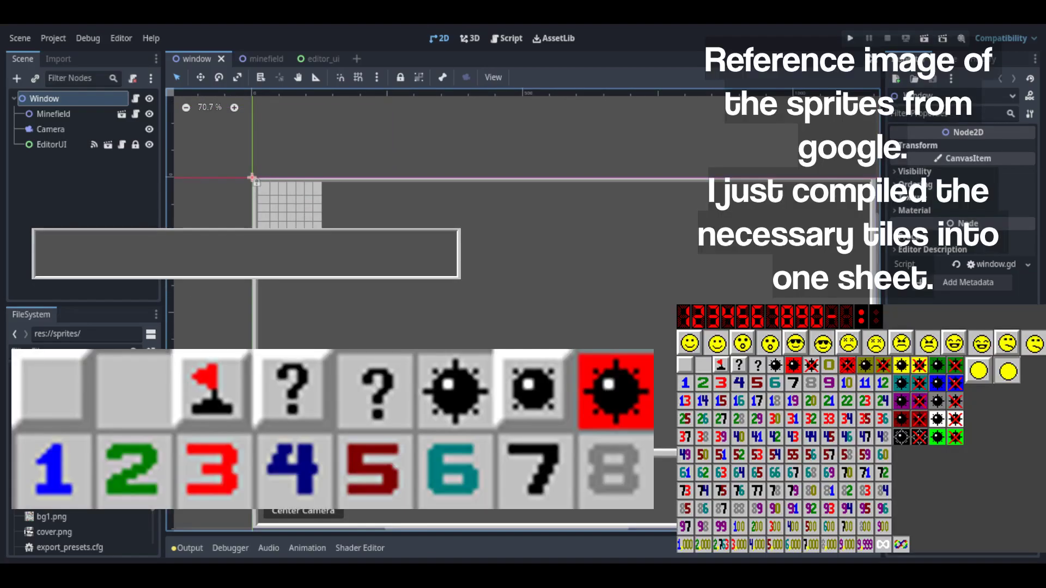
Step: In the minefield scene, select EditorTilemap and expand its TileSet properties in the Inspector
{"action": "left_click", "coordinate": [61, 113]}
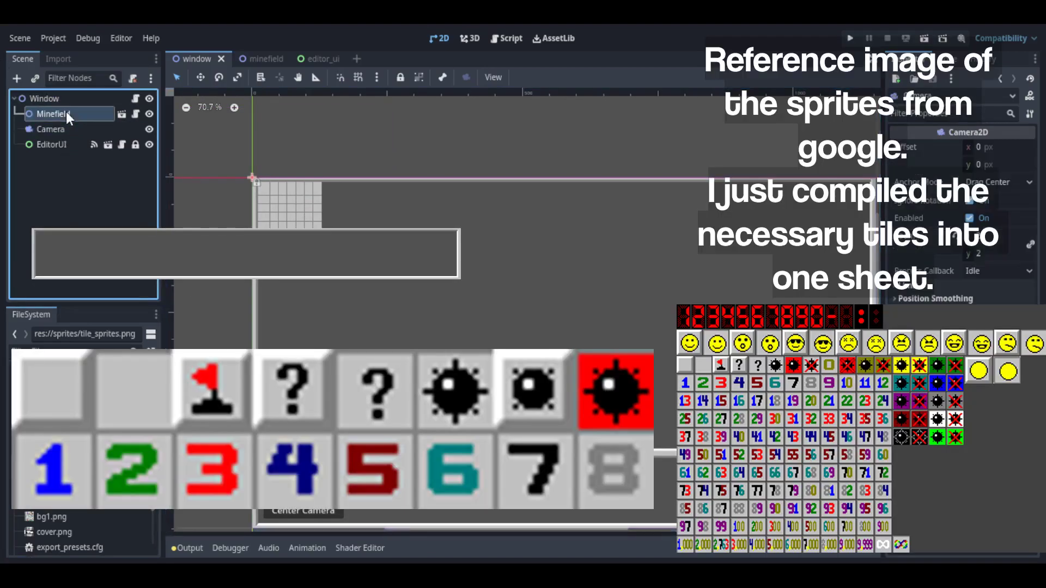
{"action": "left_click", "coordinate": [257, 60]}
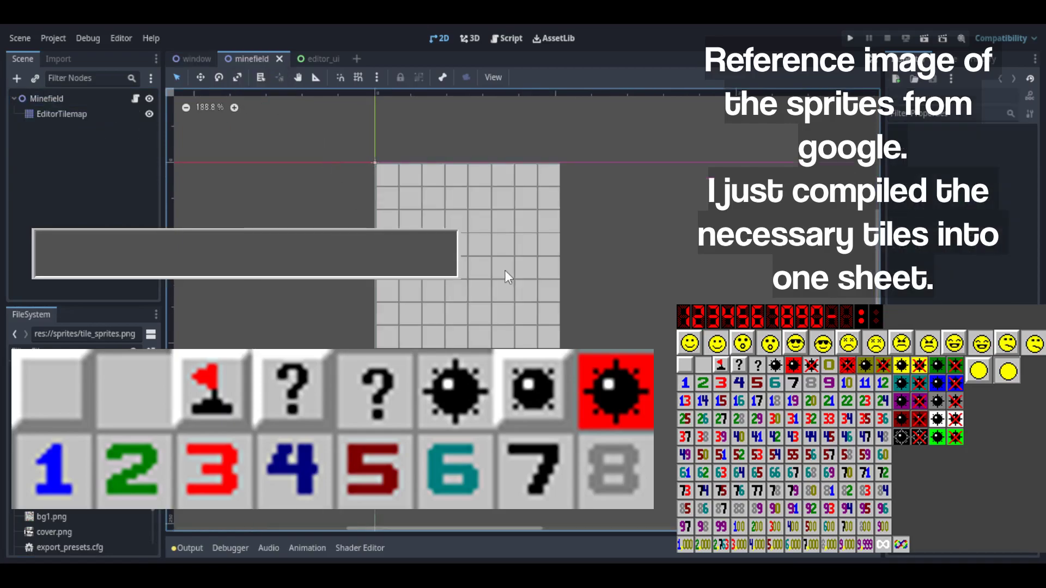
{"action": "left_click", "coordinate": [54, 114]}
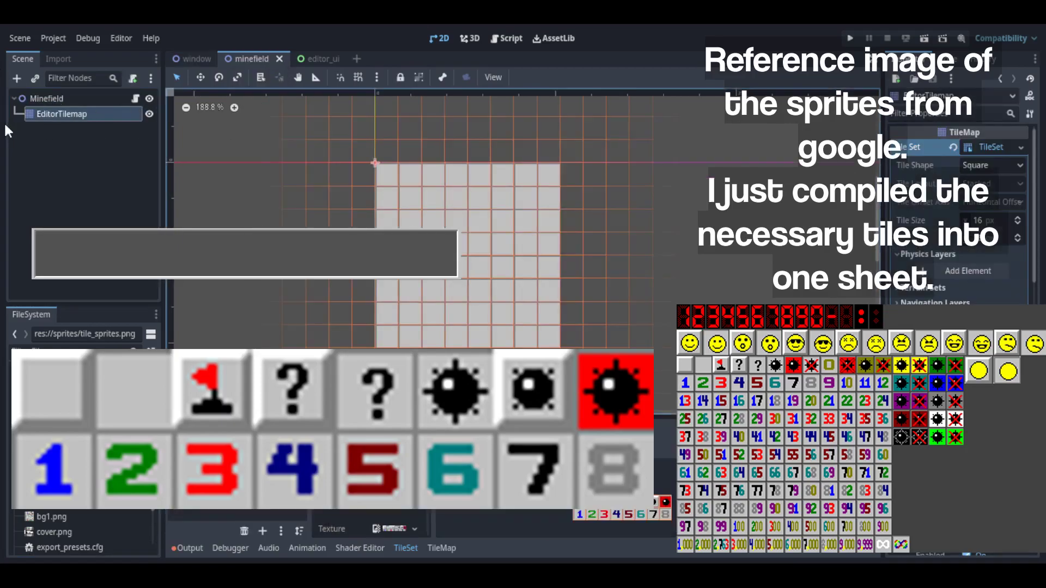
{"action": "left_click", "coordinate": [993, 147]}
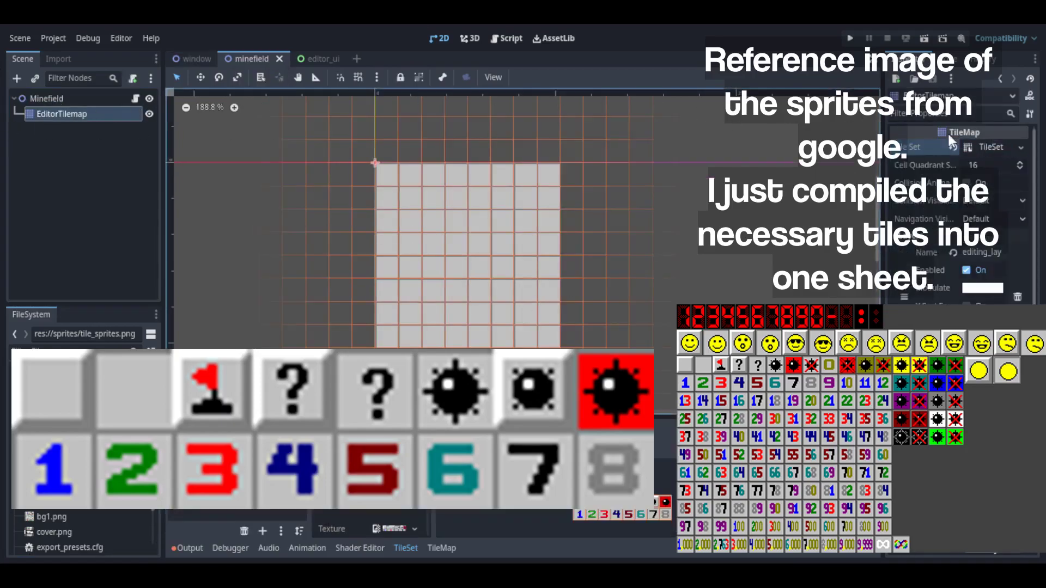
{"action": "left_click", "coordinate": [977, 148]}
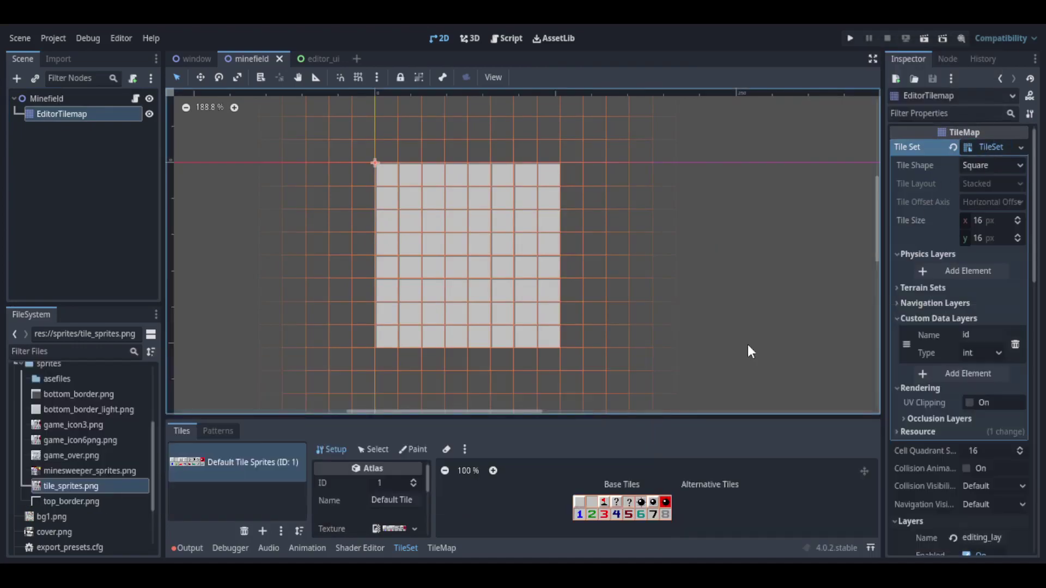
{"action": "scroll", "coordinate": [545, 268], "scroll_direction": "up", "scroll_amount": 2}
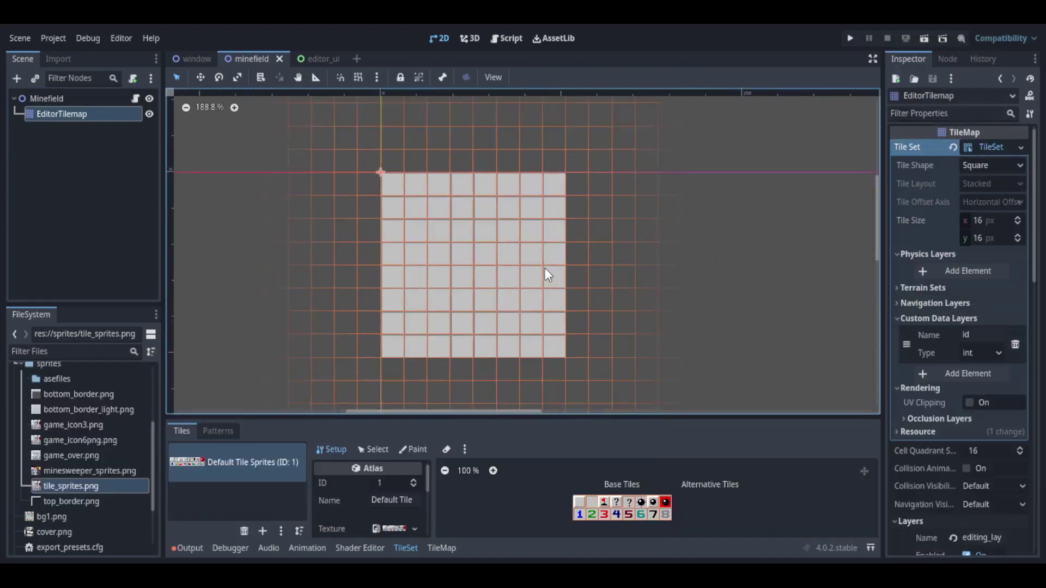
{"action": "scroll", "coordinate": [572, 263], "scroll_direction": "up", "scroll_amount": 1}
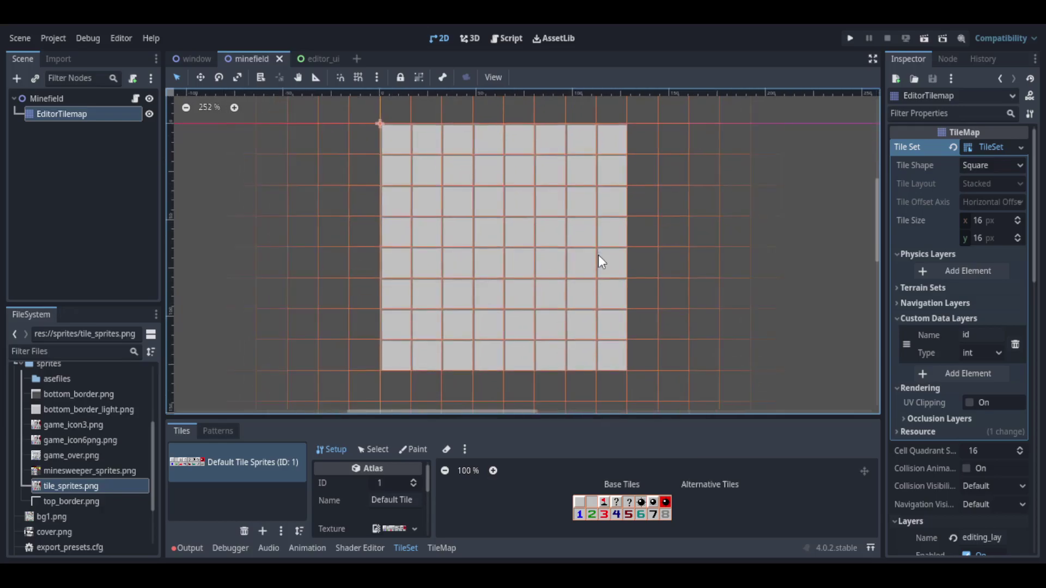
{"action": "middle_click_drag", "start_coordinate": [598, 256], "coordinate": [608, 251]}
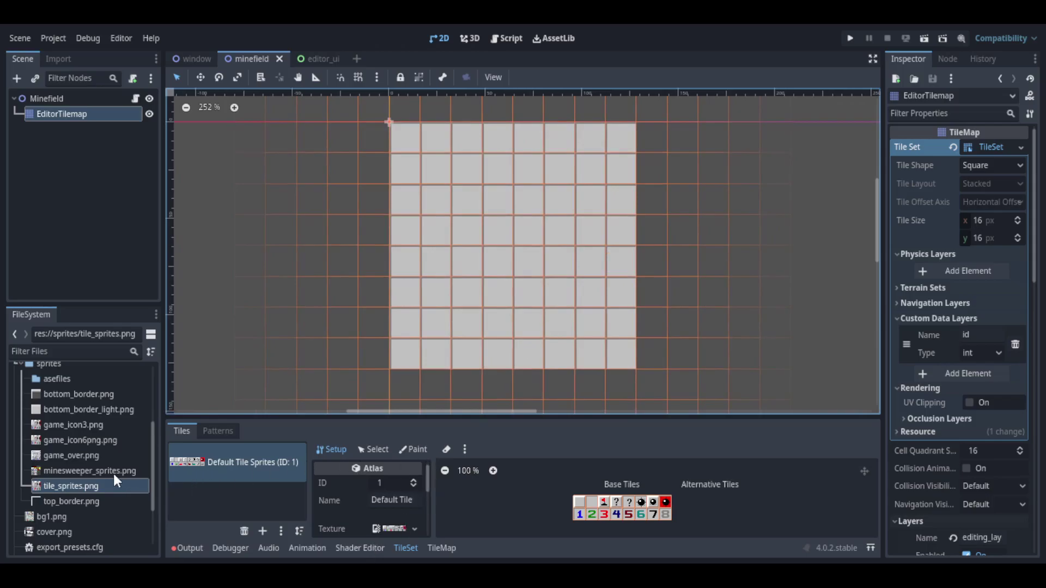
{"action": "scroll", "coordinate": [113, 472], "scroll_direction": "down", "scroll_amount": 3}
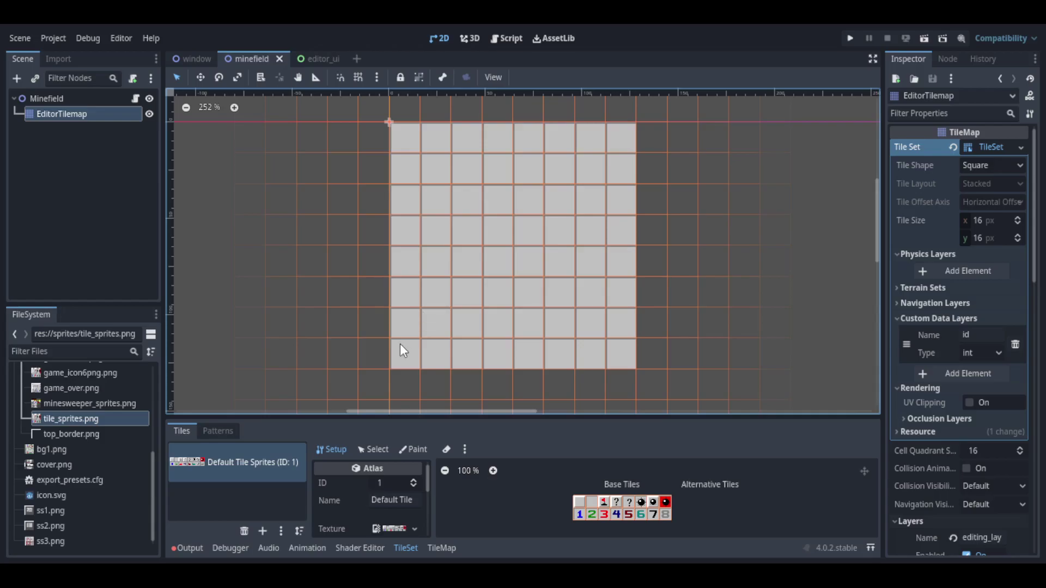
{"action": "middle_click_drag", "start_coordinate": [432, 341], "coordinate": [444, 336]}
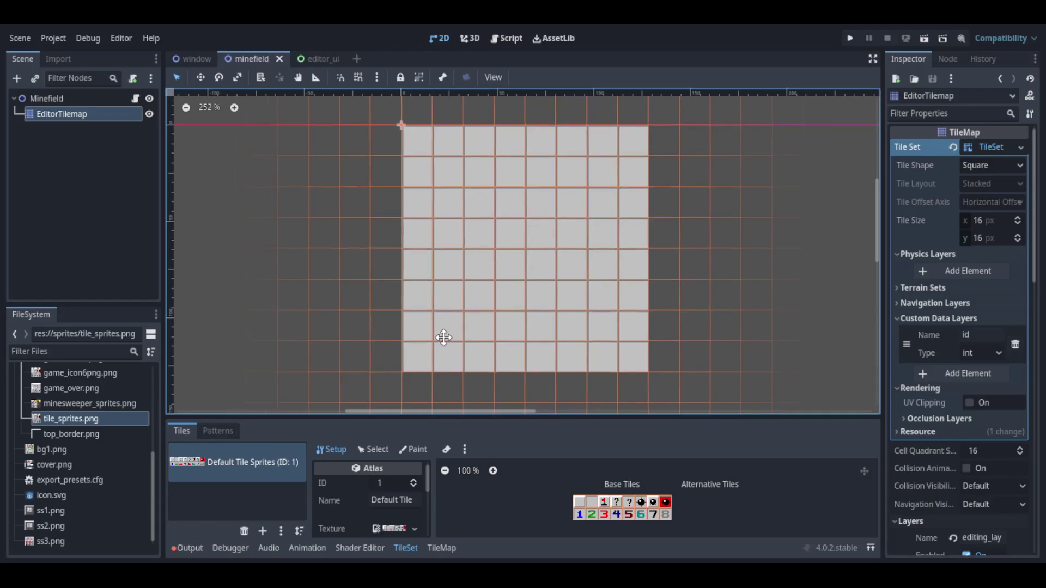
{"action": "middle_click_drag", "start_coordinate": [478, 273], "coordinate": [470, 286]}
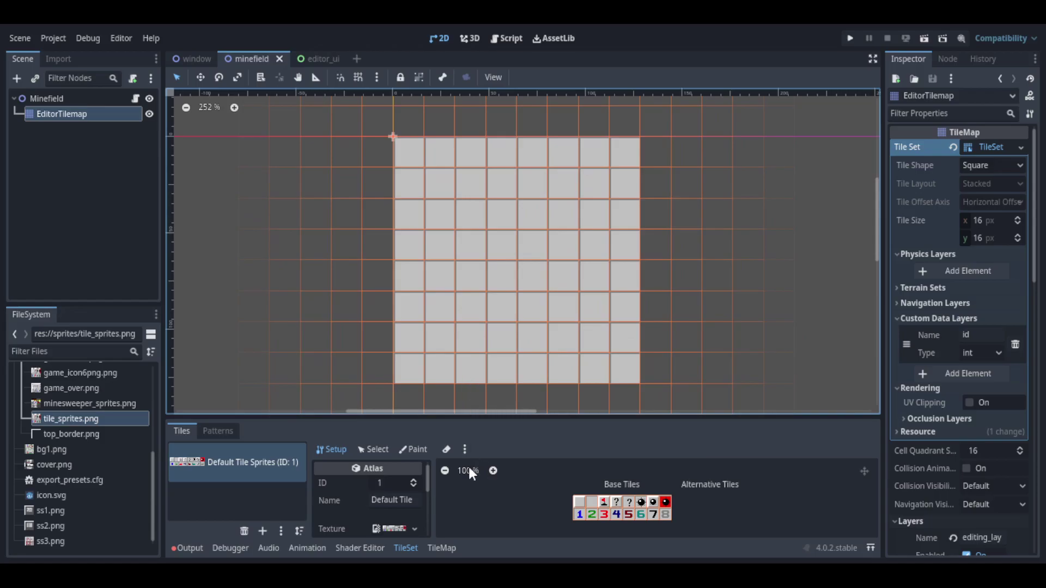